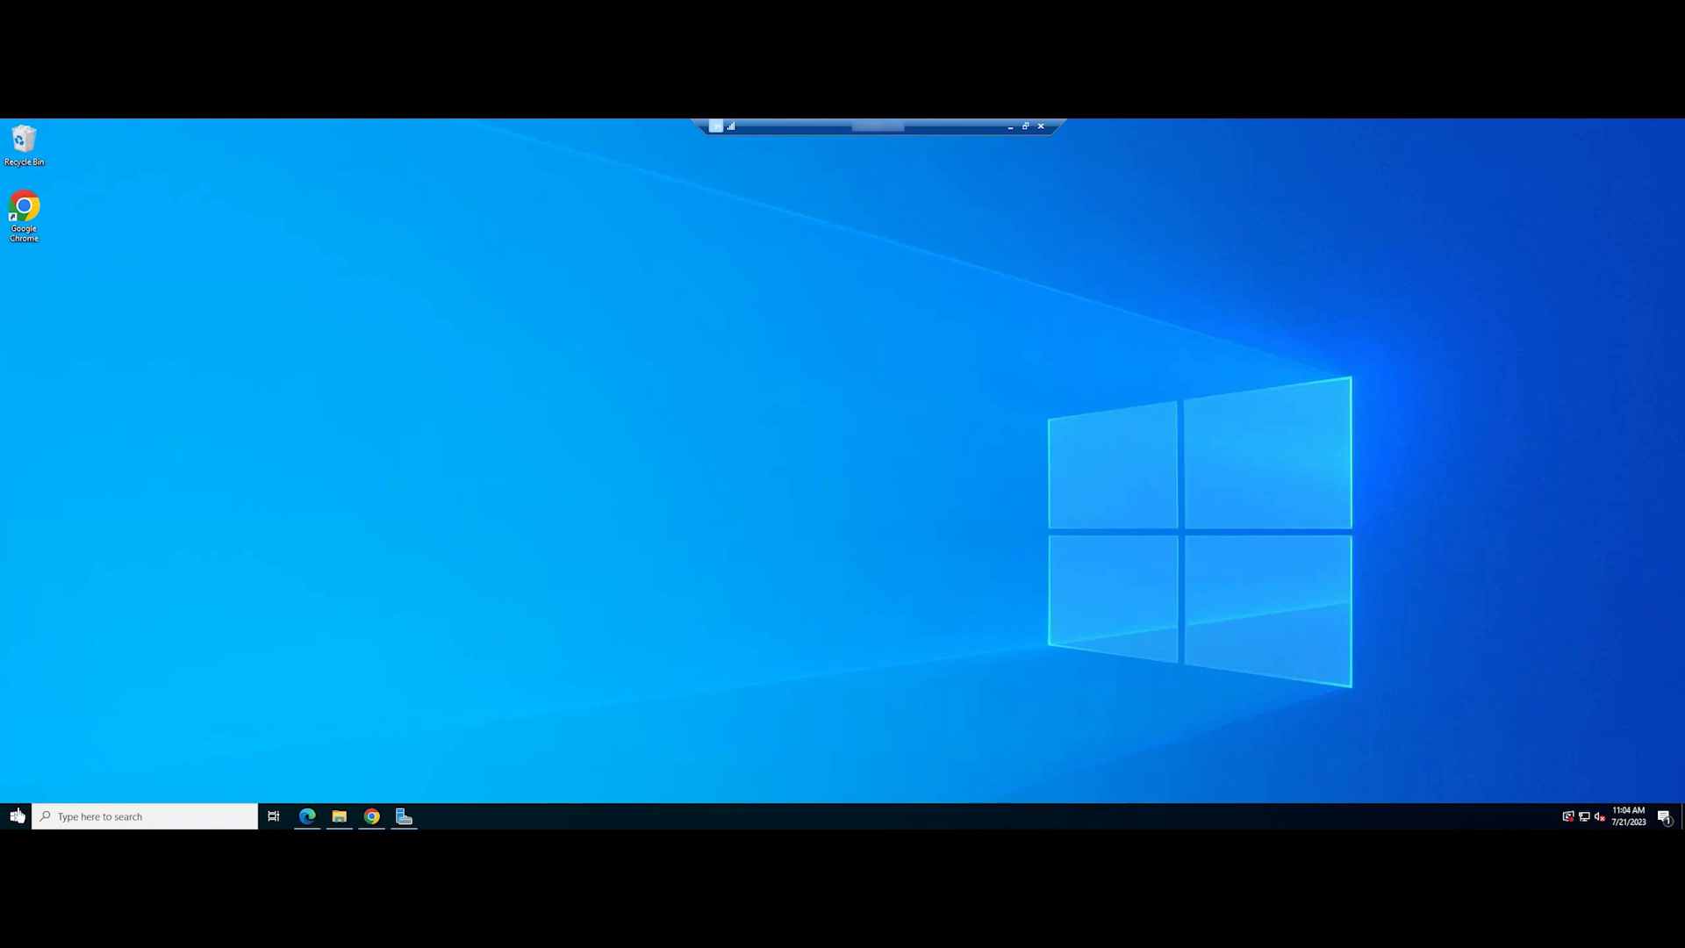
- Tick 'Do not start Server Manager automatically at logon' in Server Manager Properties, then minimize
{"action": "left_click", "coordinate": [18, 816]}
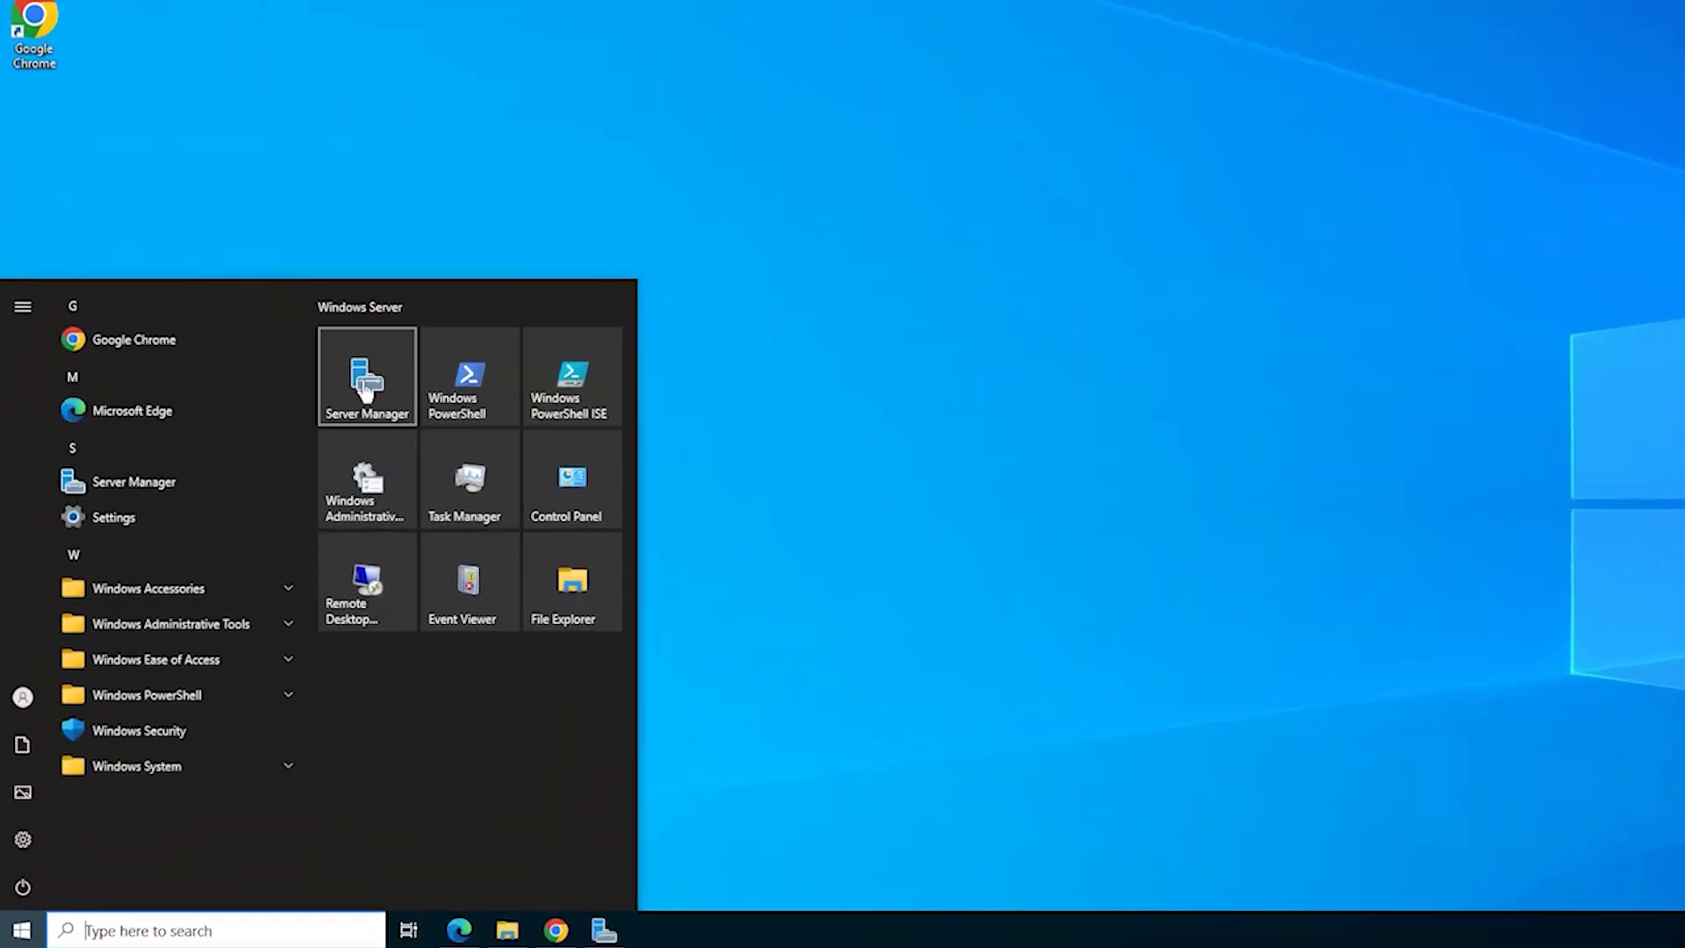
{"action": "left_click", "coordinate": [366, 377]}
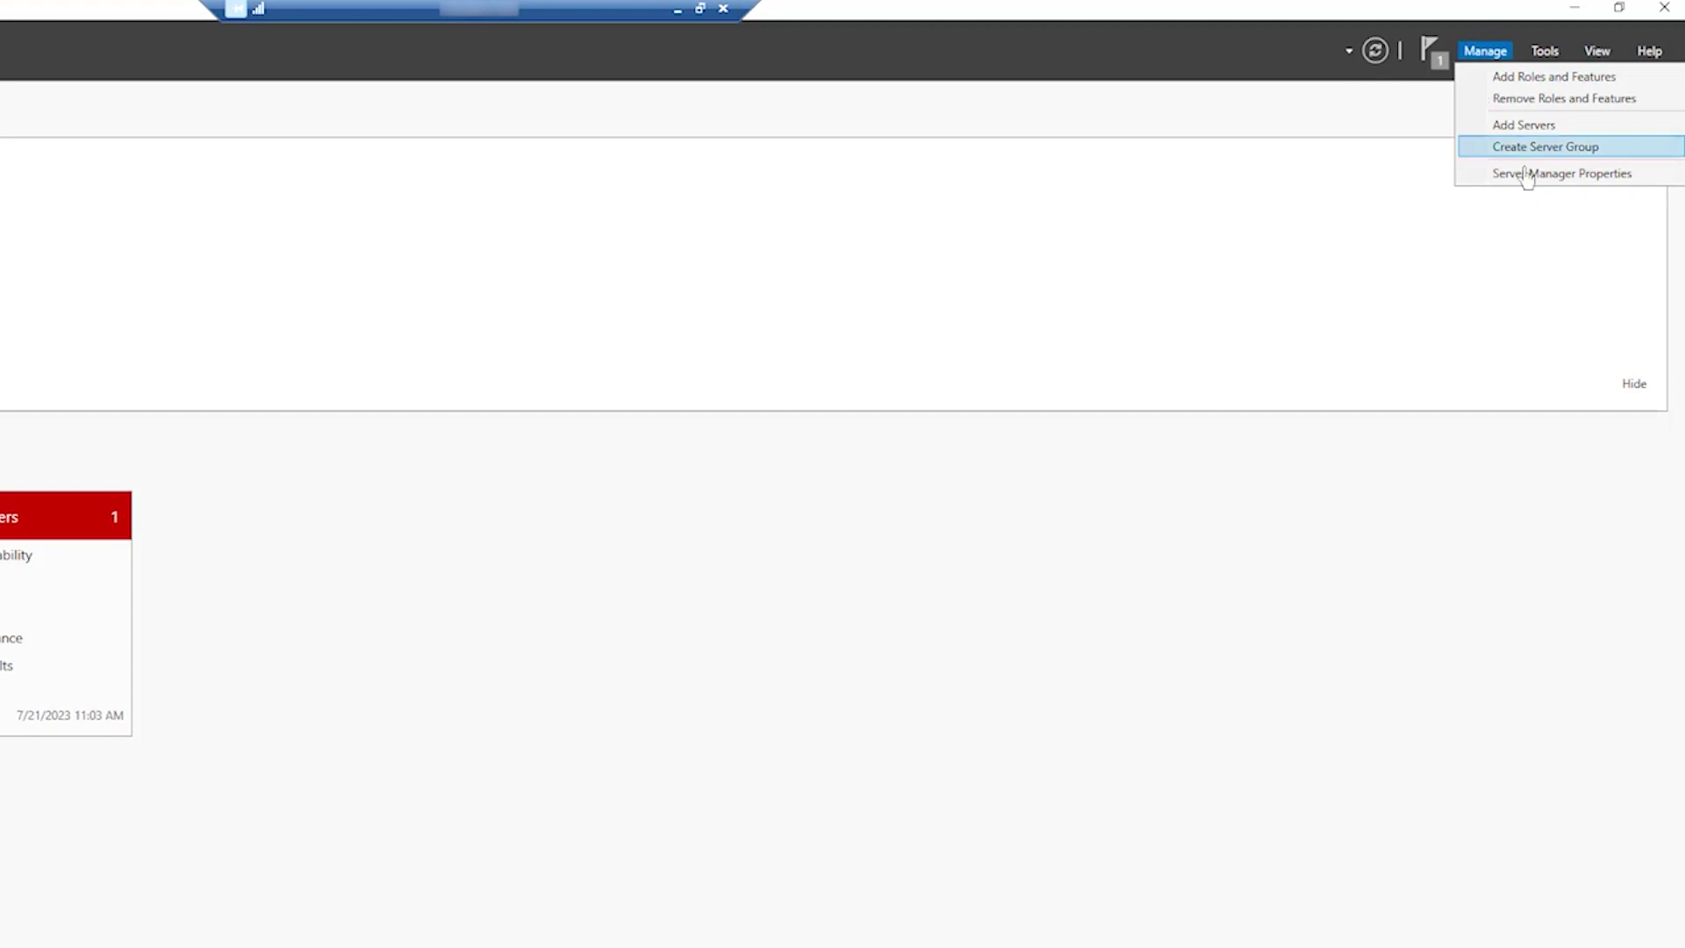
{"action": "left_click", "coordinate": [1523, 174]}
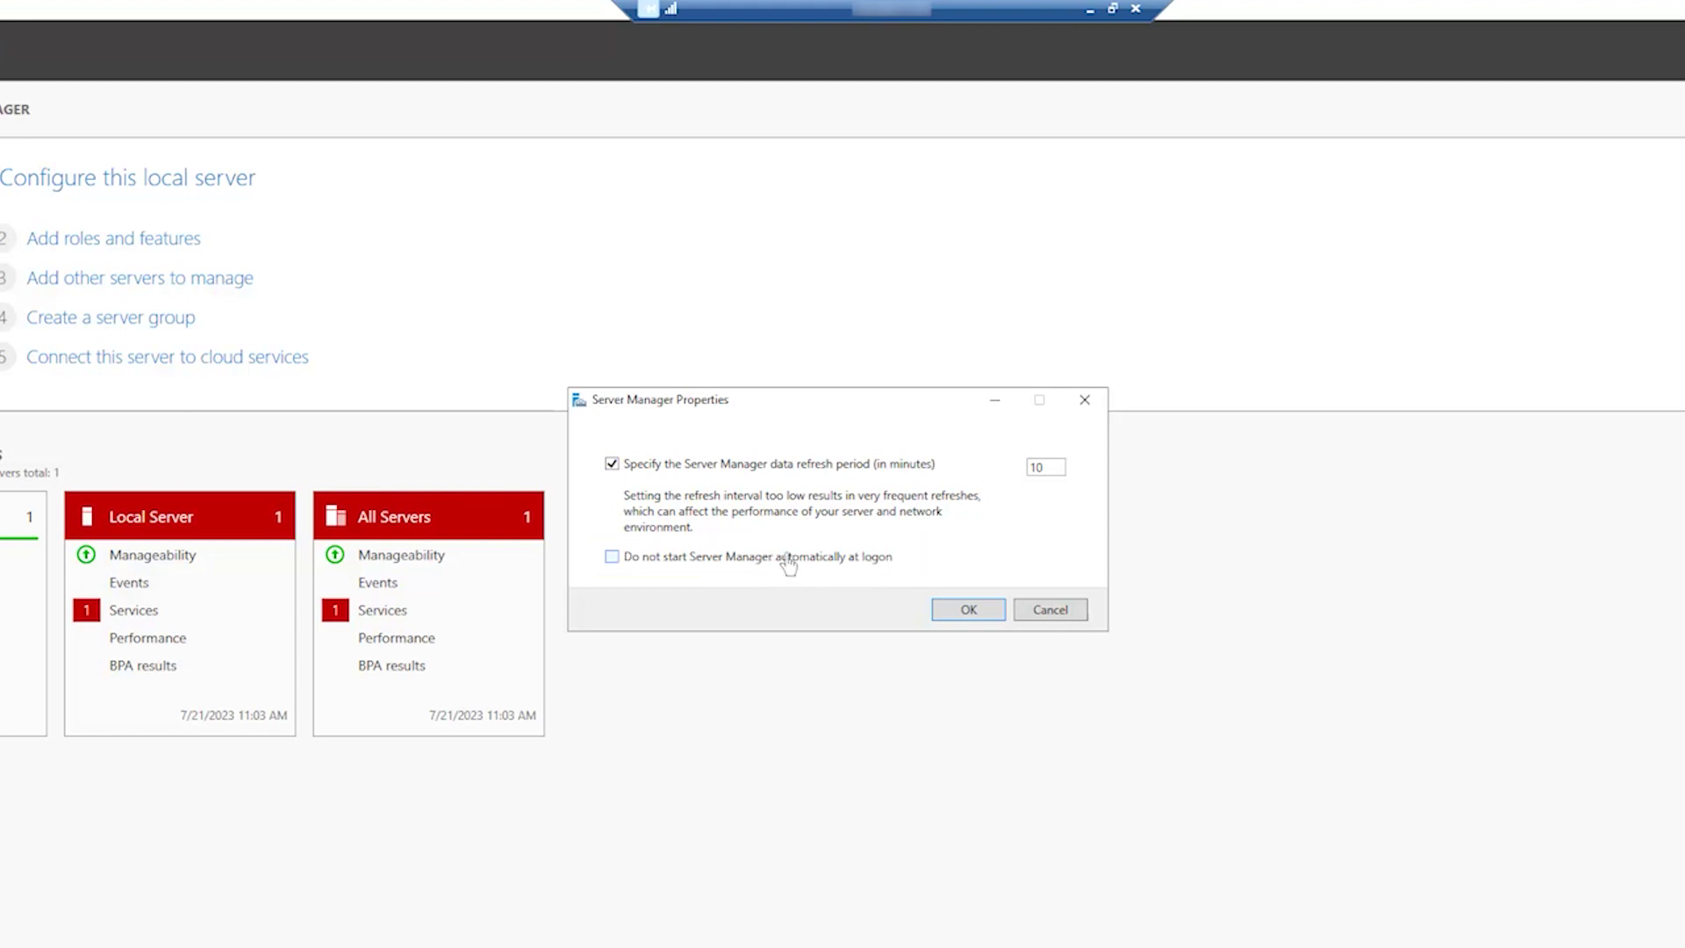
{"action": "left_click", "coordinate": [951, 611]}
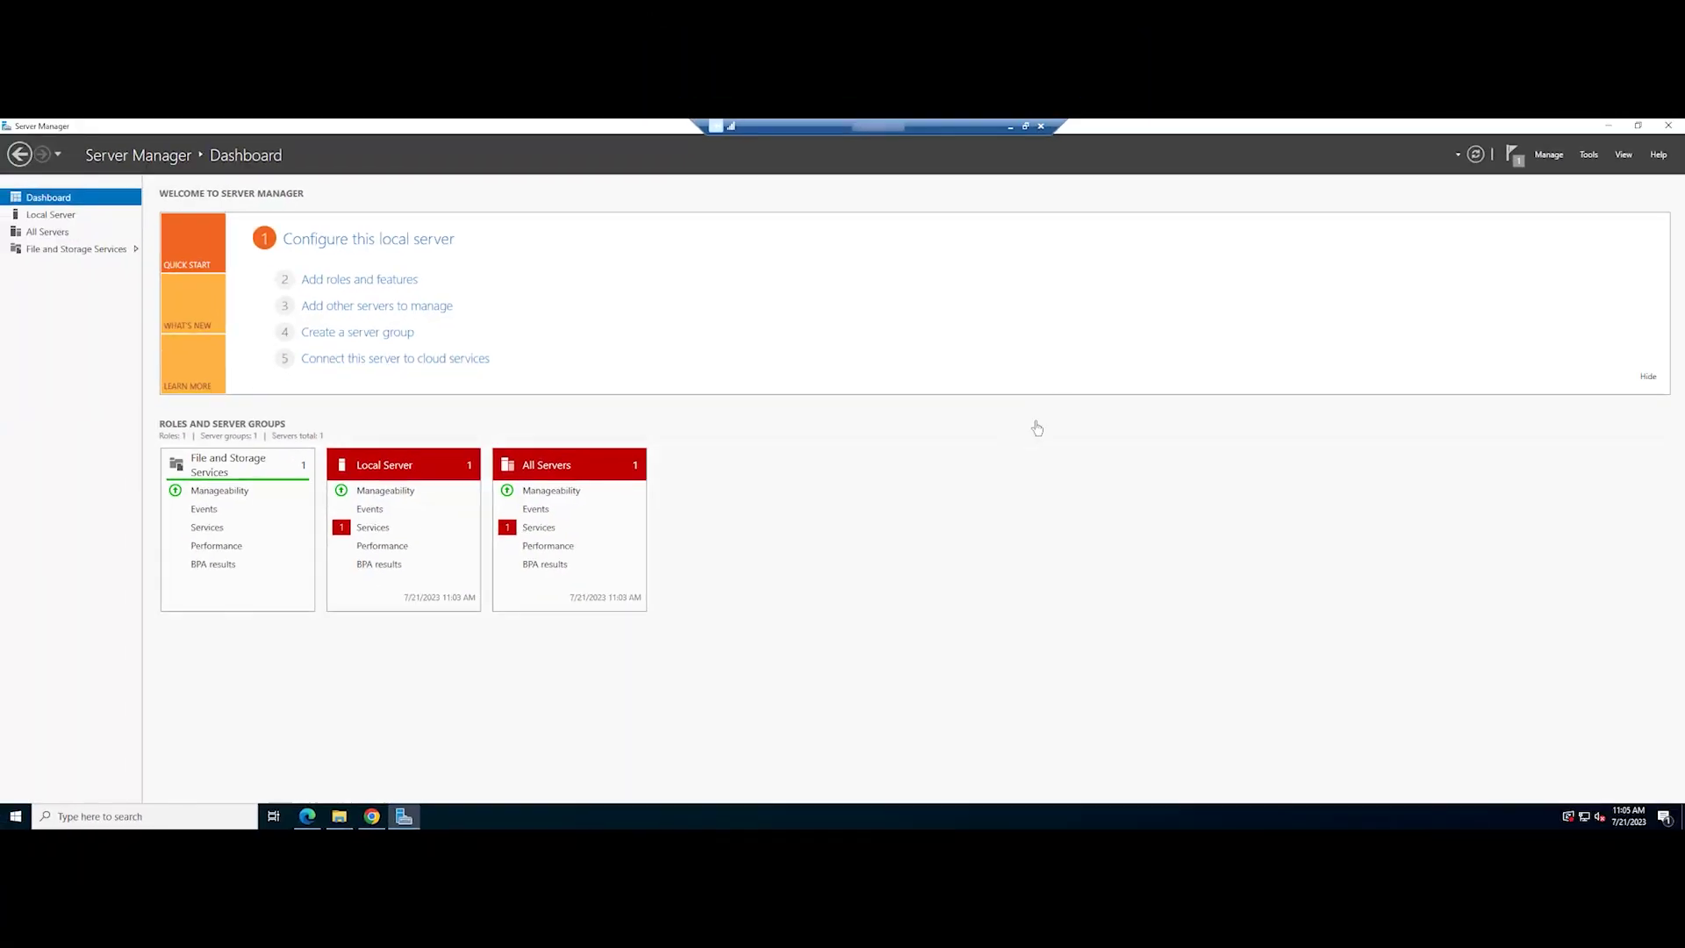
{"action": "left_click", "coordinate": [1608, 127]}
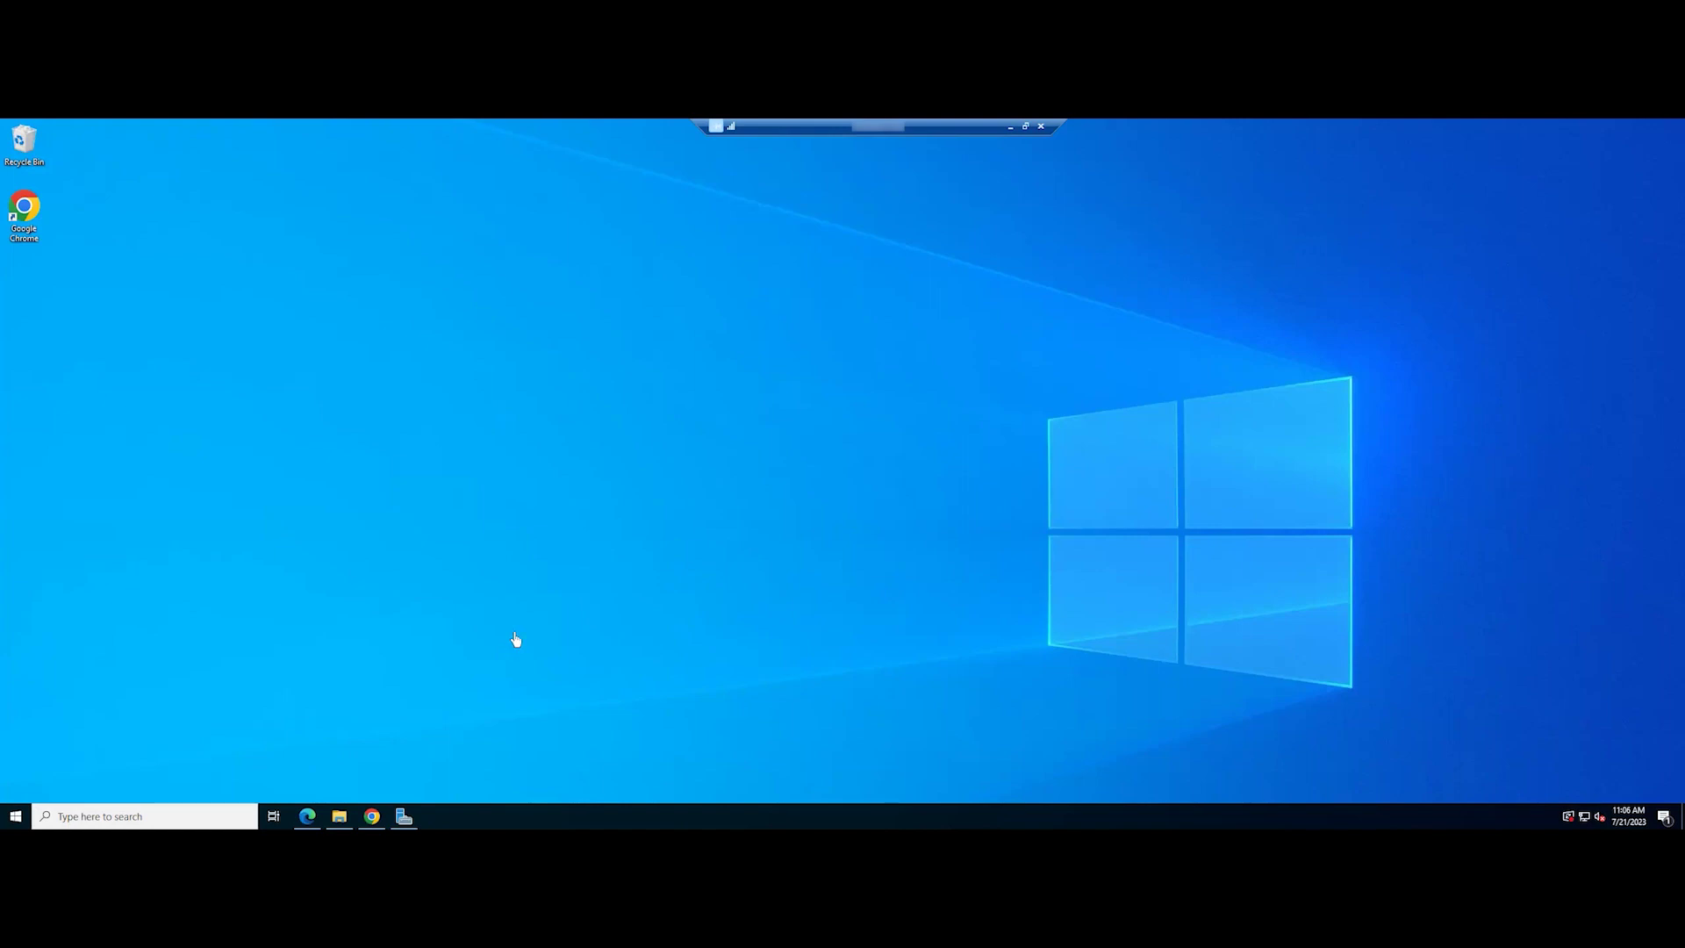
- Run gpedit.msc from the Run dialog to open the Local Group Policy Editor
{"action": "key", "text": "super+r"}
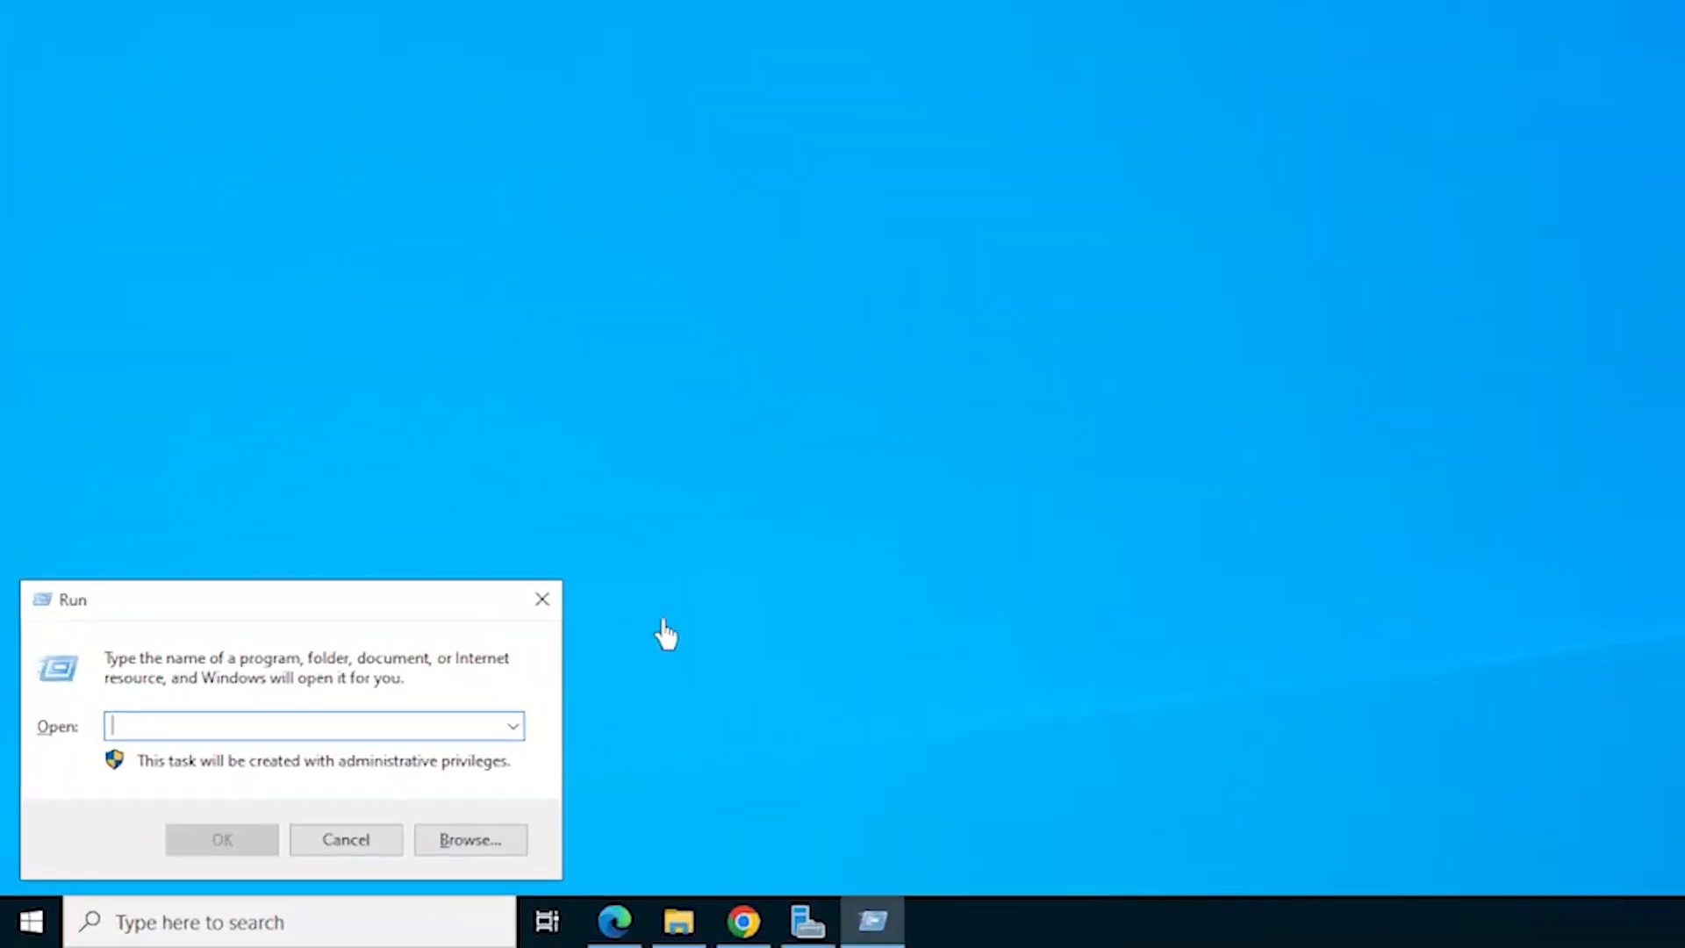
{"action": "type", "text": "gpedit.msc"}
{"action": "key", "text": "Return"}
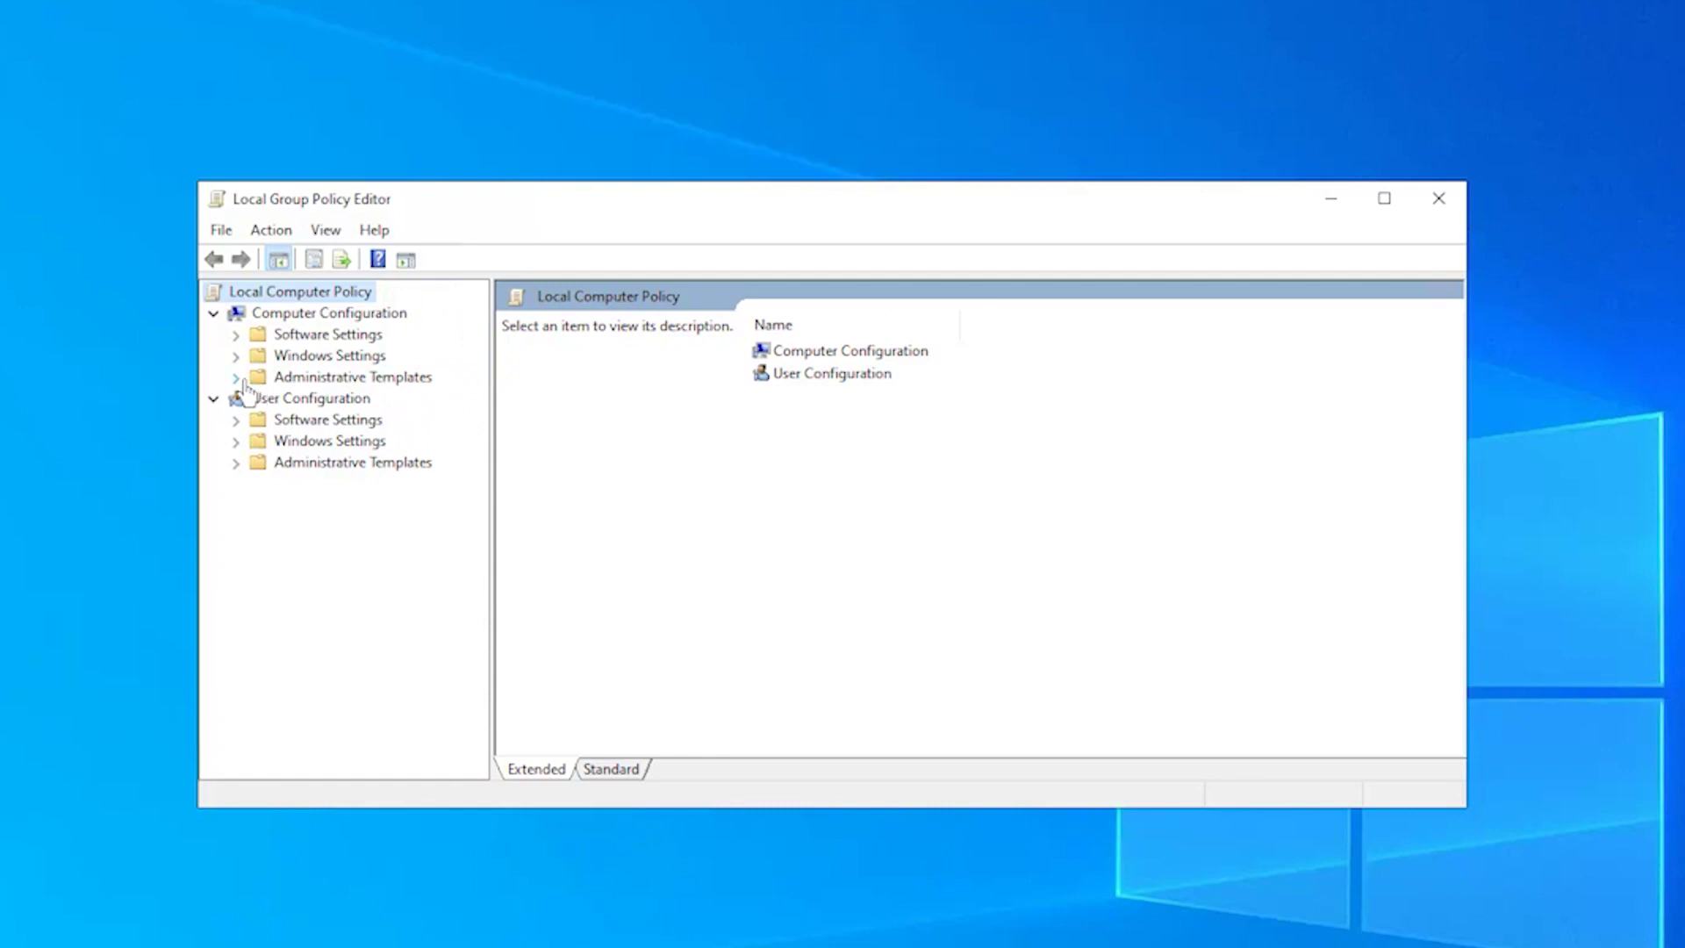
- Enable 'Do not display Server Manager automatically at logon' under Administrative Templates > System > Server Manager
{"action": "left_click", "coordinate": [237, 378]}
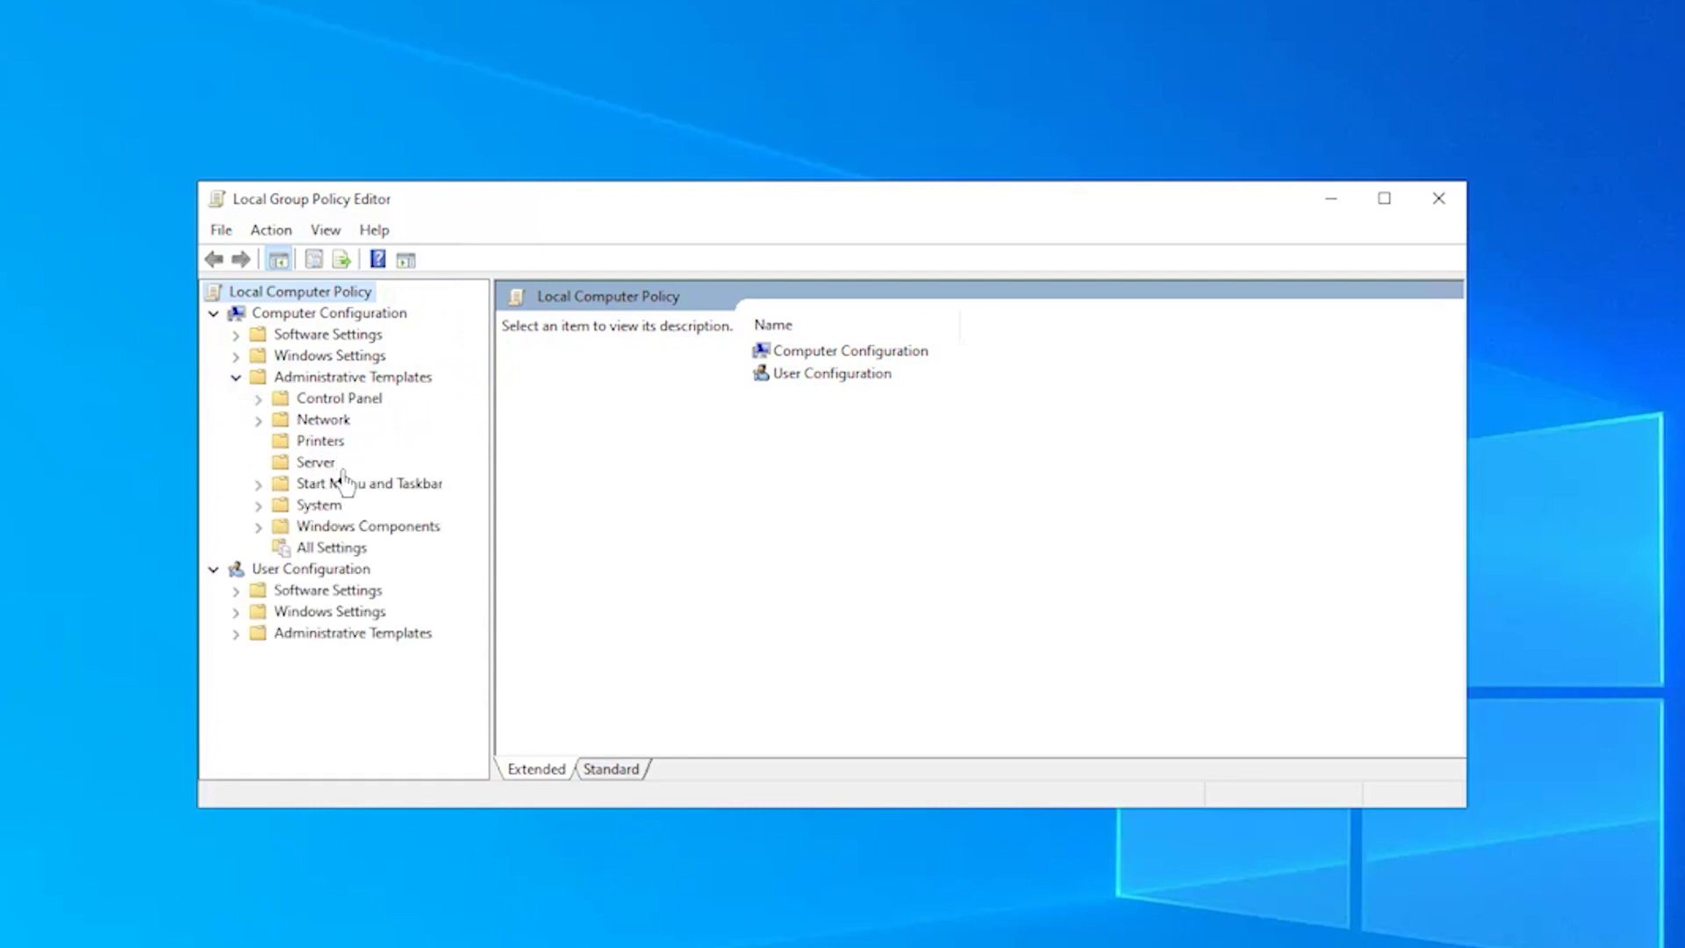
{"action": "left_click", "coordinate": [351, 377]}
{"action": "left_click", "coordinate": [258, 505]}
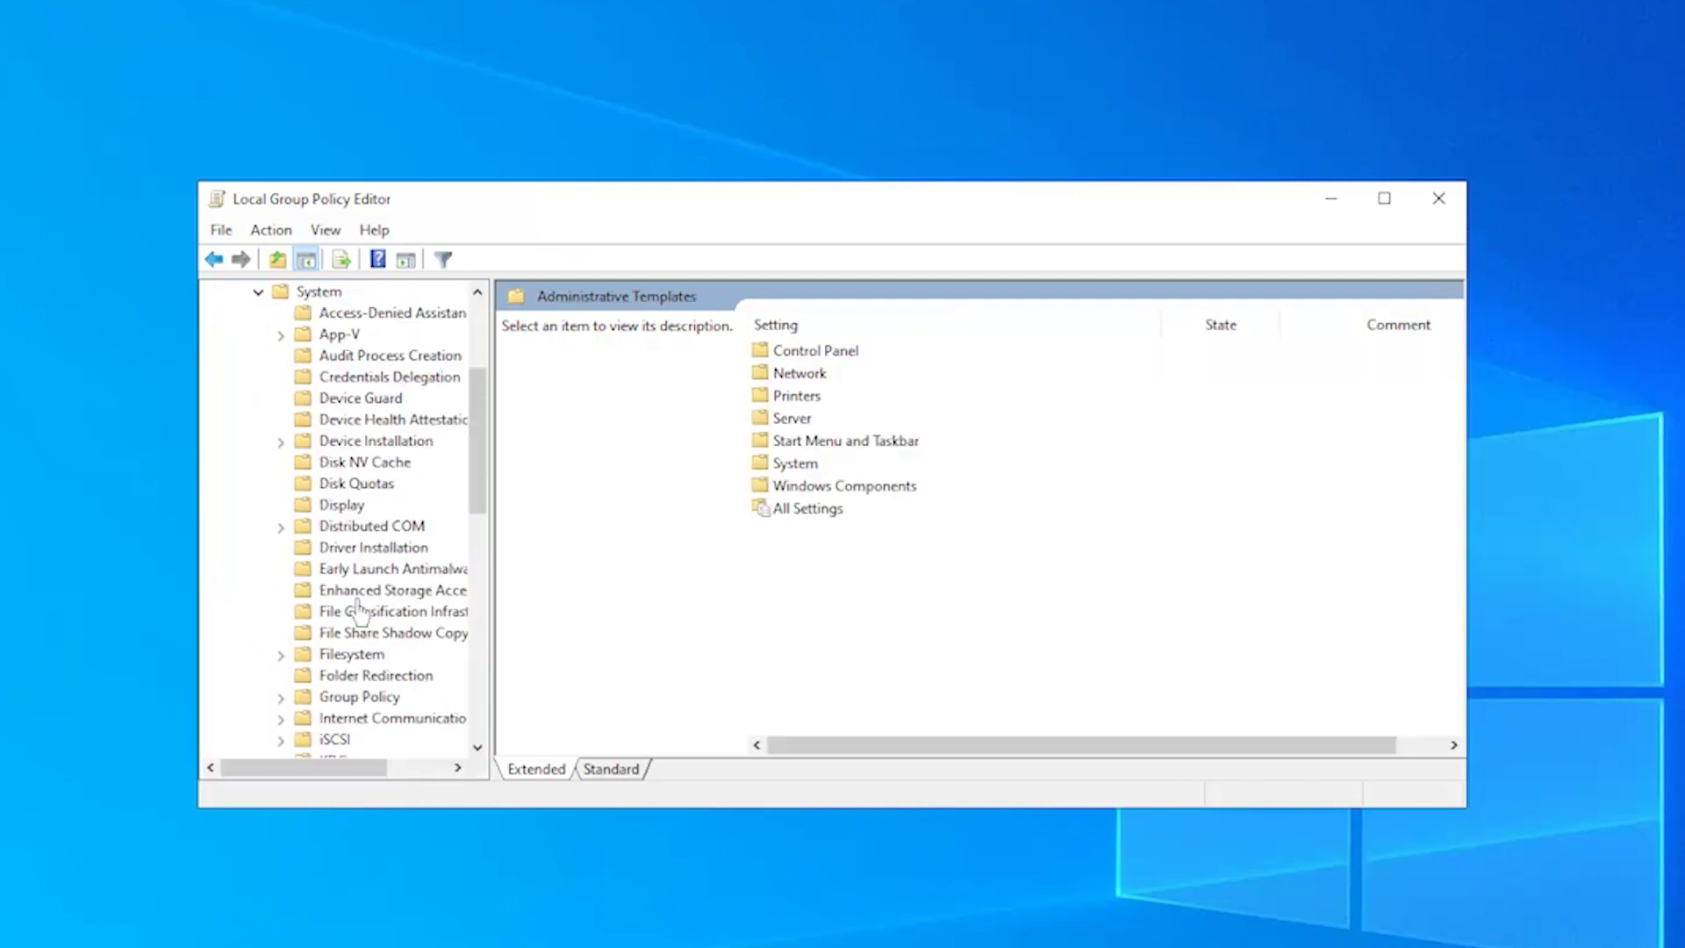
{"action": "left_click", "coordinate": [369, 590]}
{"action": "scroll", "coordinate": [368, 590], "scroll_direction": "down", "scroll_amount": 5}
{"action": "key", "text": "Down"}
{"action": "key", "text": "Down"}
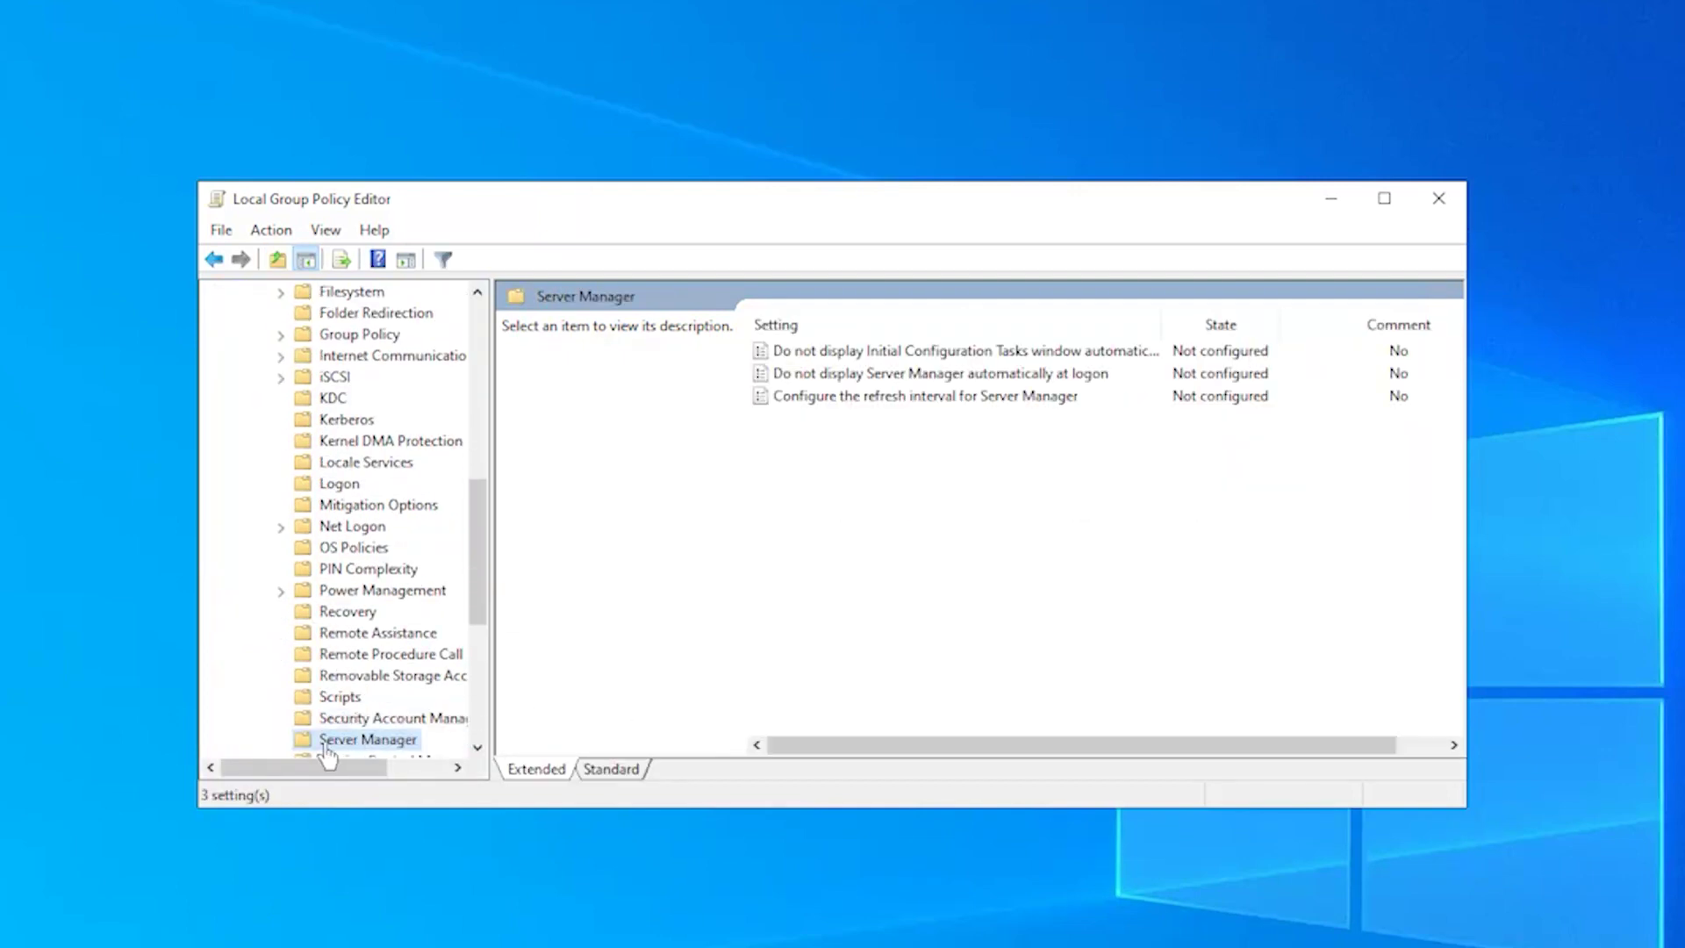
{"action": "left_click", "coordinate": [951, 378]}
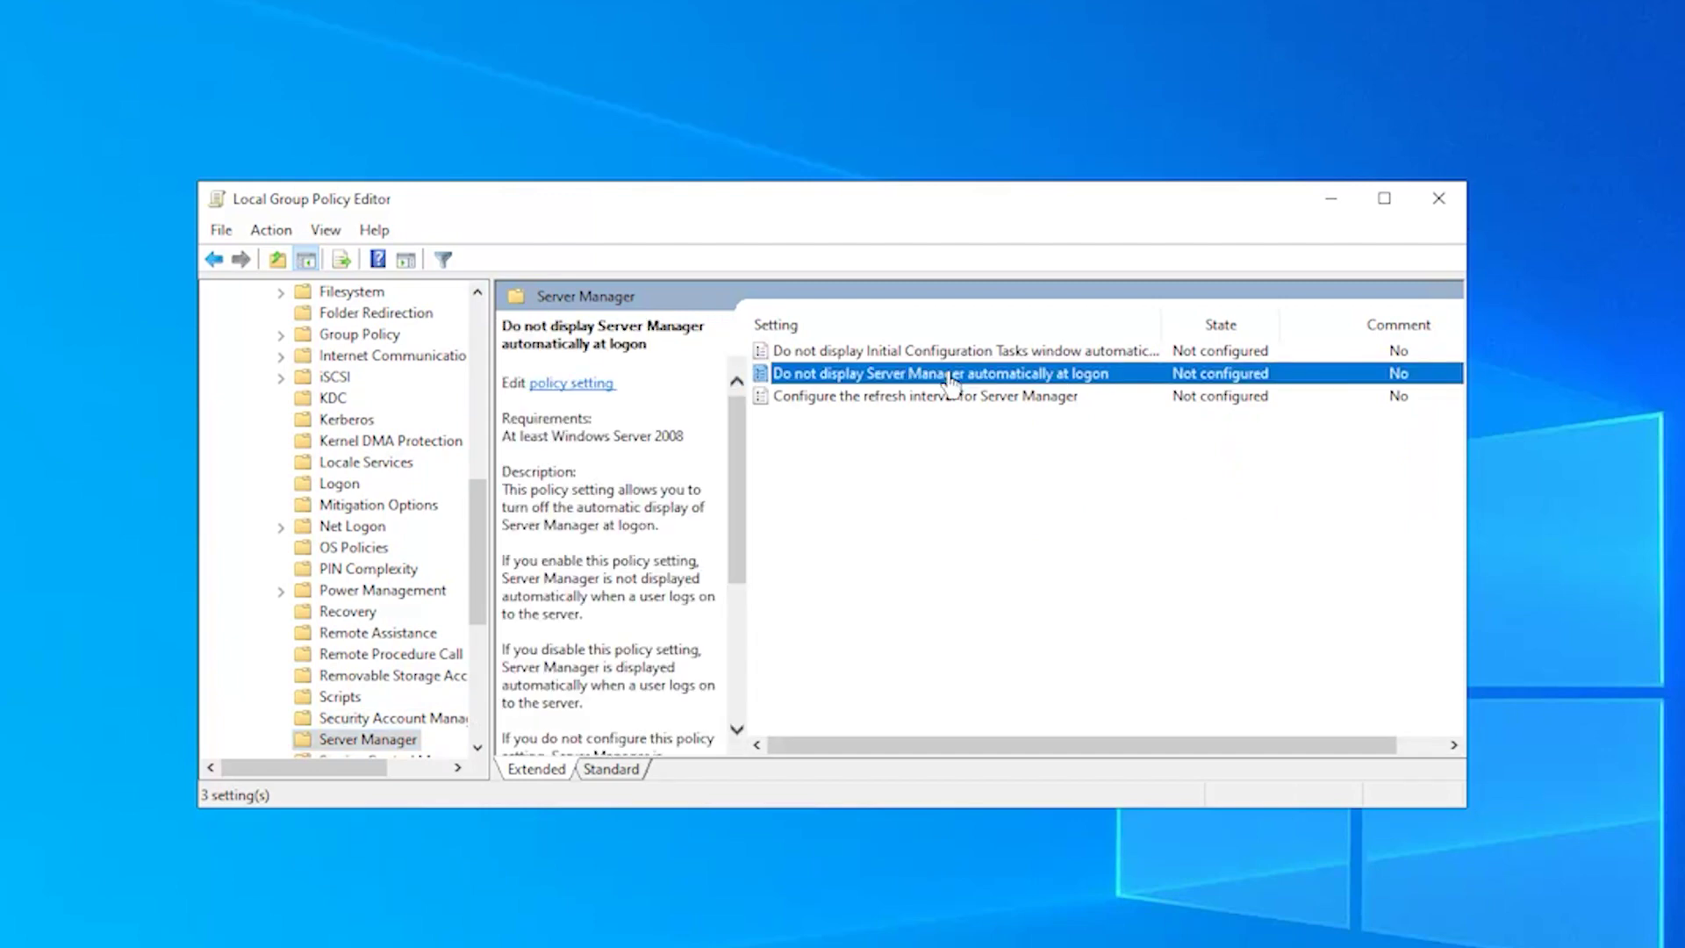
{"action": "double_click", "coordinate": [949, 377]}
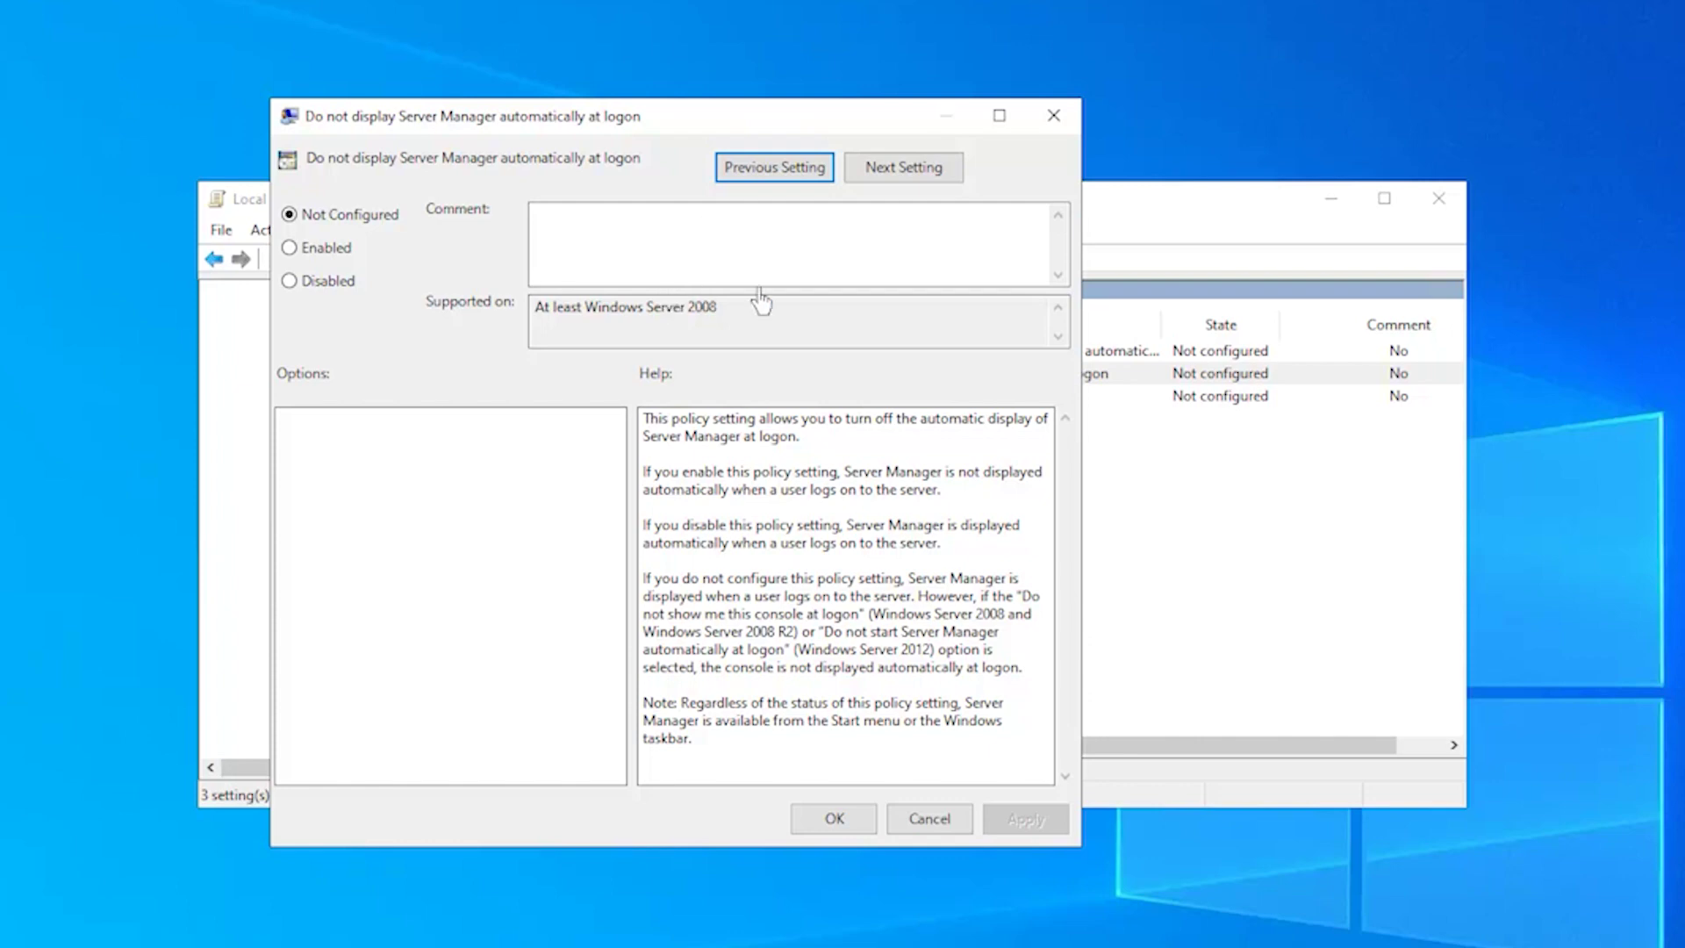
{"action": "left_click", "coordinate": [325, 252]}
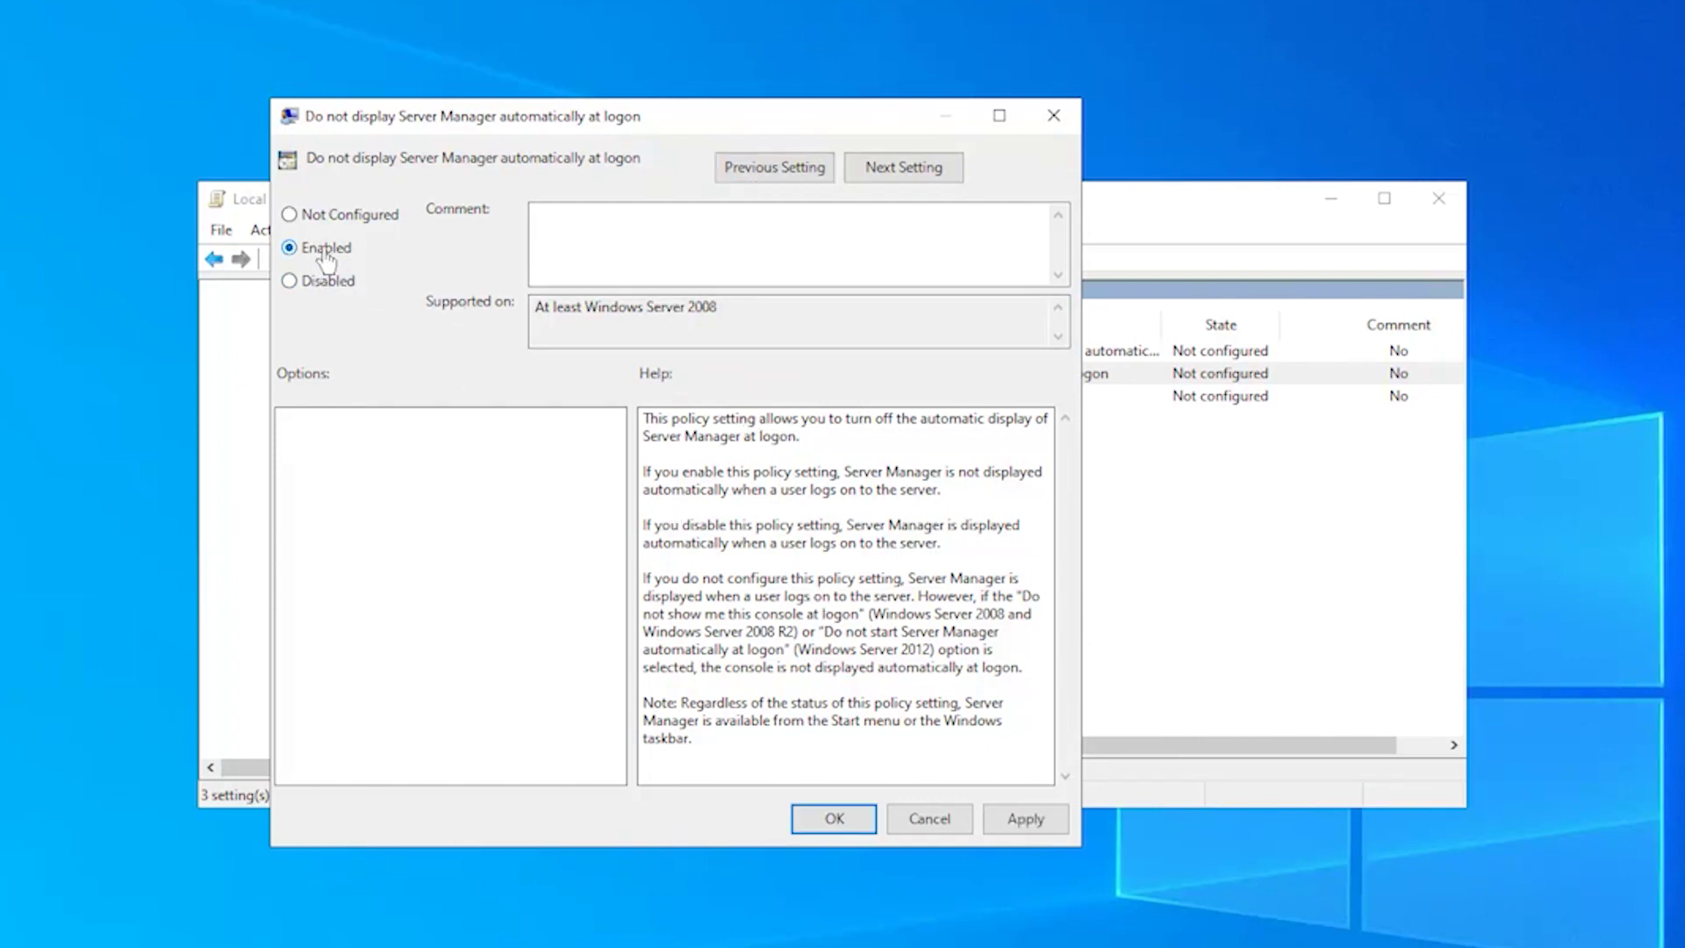
{"action": "left_click", "coordinate": [834, 817]}
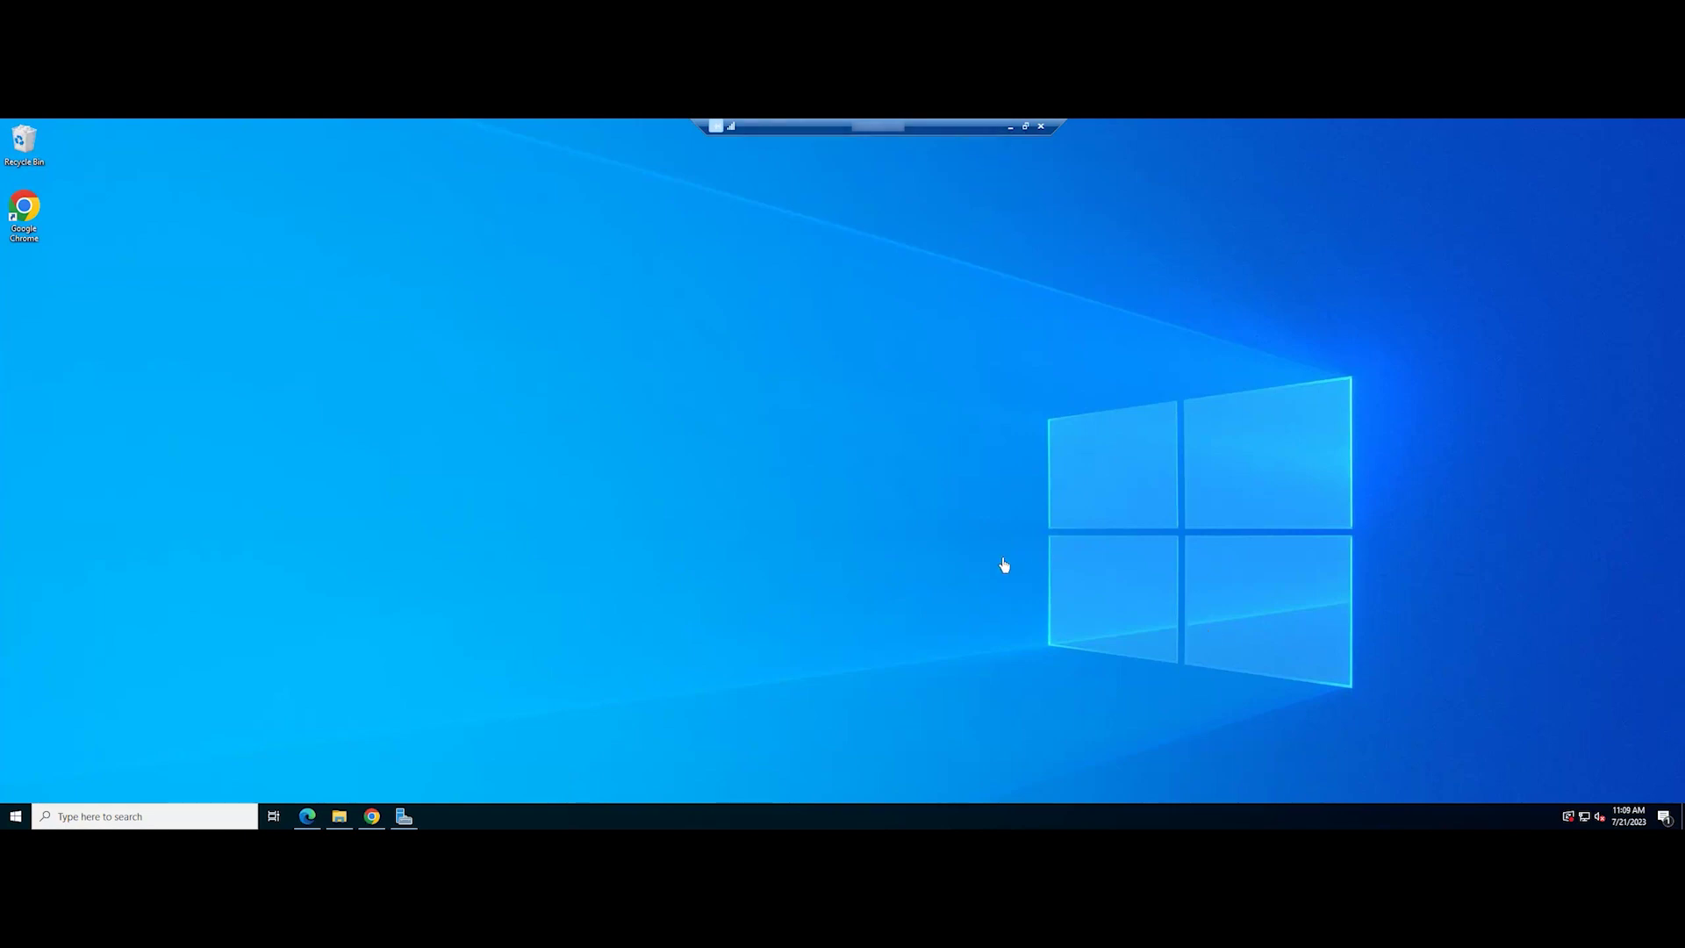
- Run taskschd.msc from the Run dialog to open Task Scheduler
{"action": "key", "text": "super+r"}
{"action": "type", "text": "taskschd.msc"}
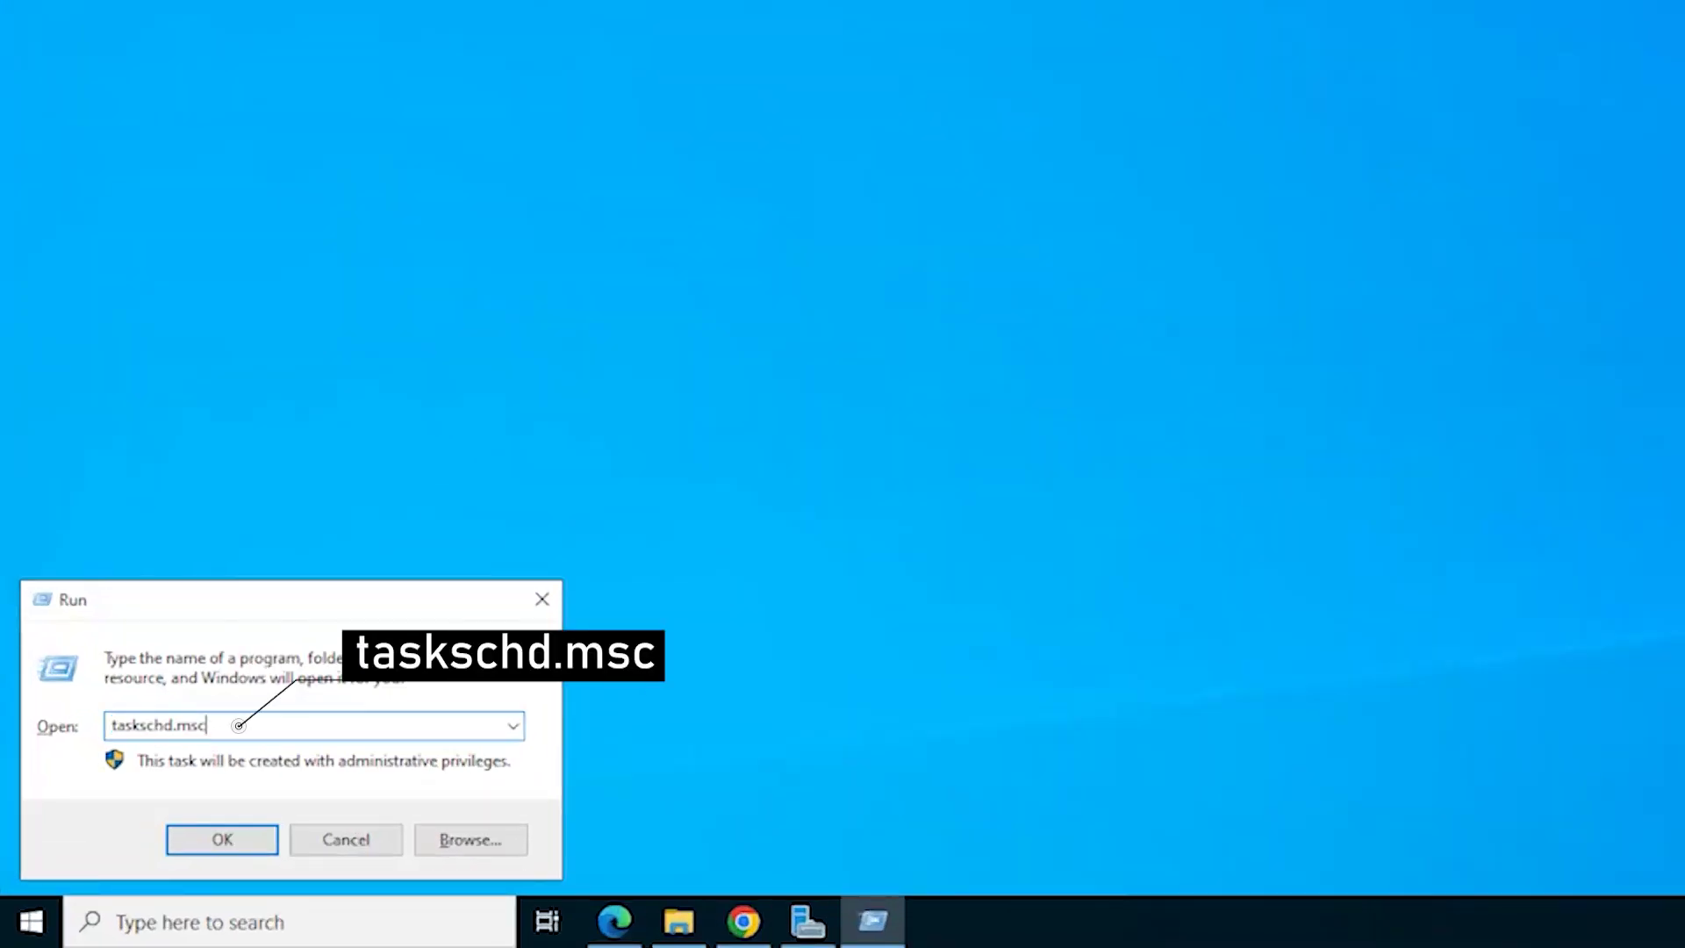
{"action": "key", "text": "Return"}
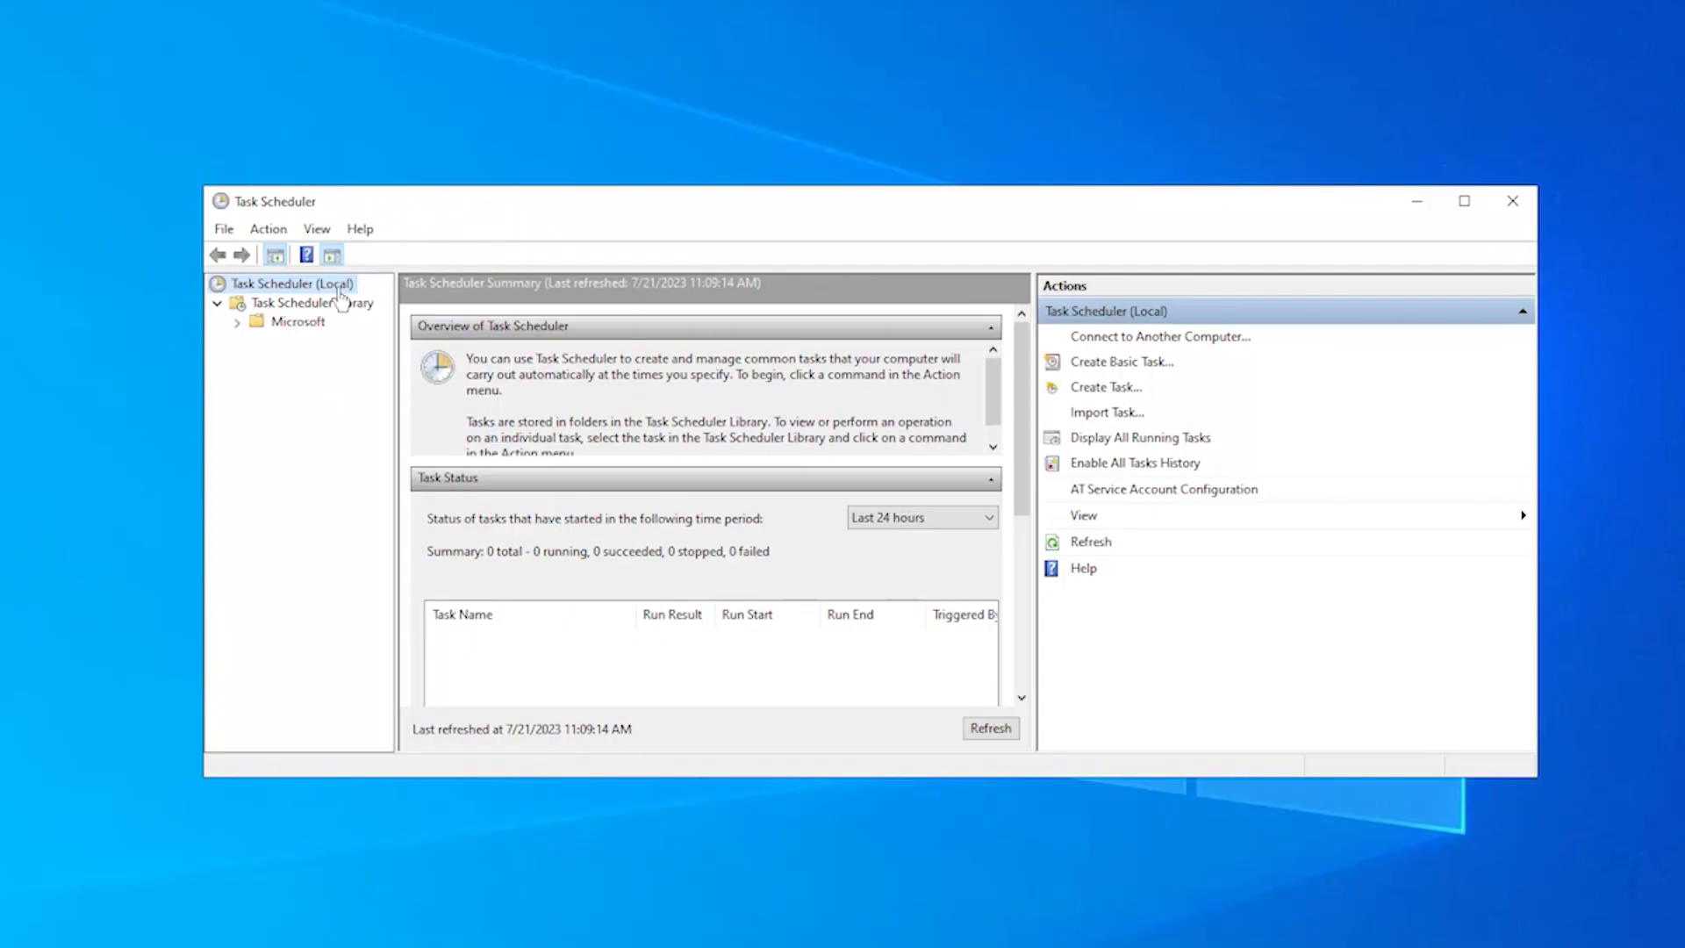
- Browse the Task Scheduler Library to Microsoft > Windows > Server Manager
{"action": "double_click", "coordinate": [295, 322]}
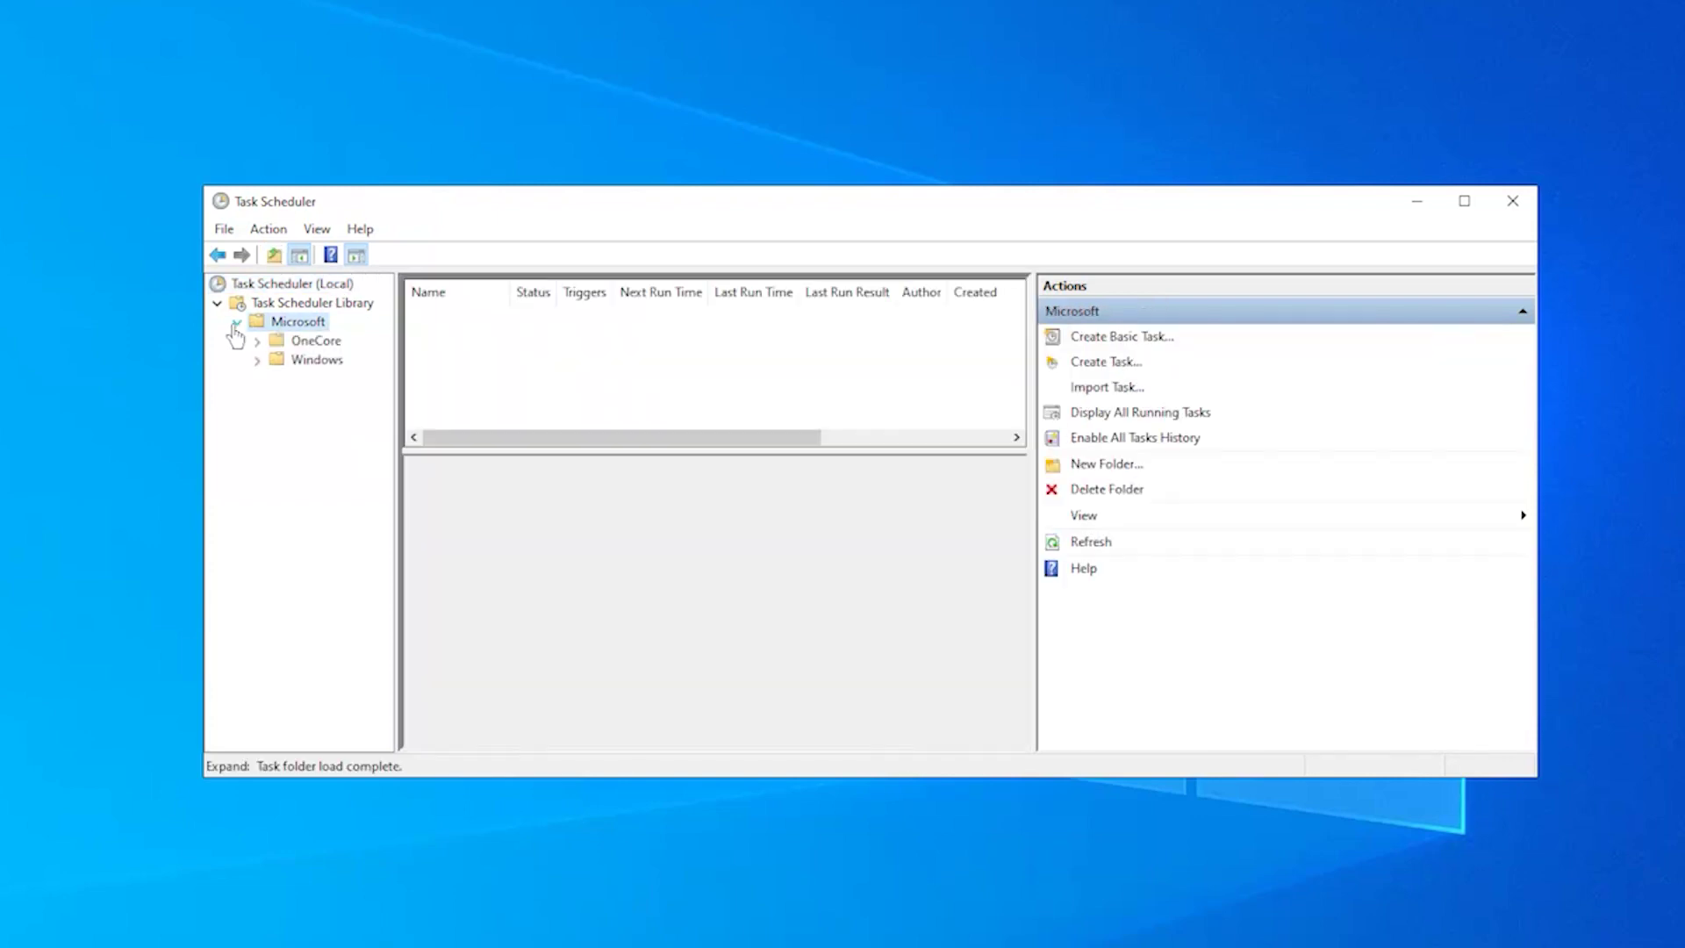
{"action": "left_click", "coordinate": [257, 360]}
{"action": "left_click", "coordinate": [342, 549]}
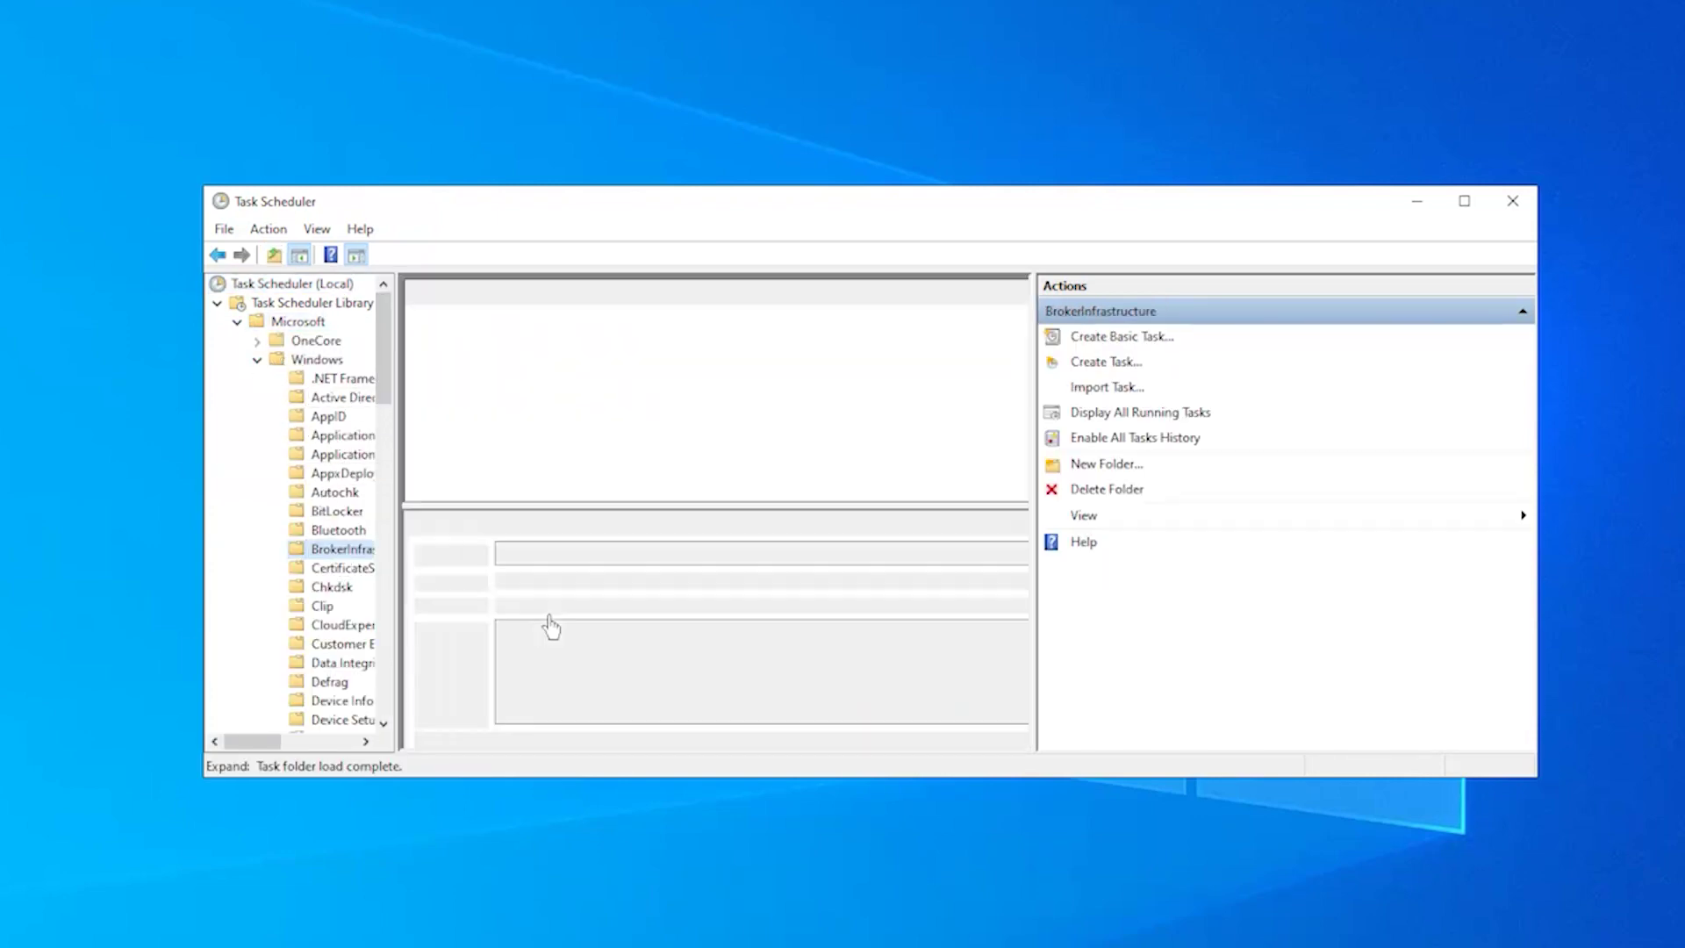
{"action": "scroll", "coordinate": [333, 526], "scroll_direction": "down", "scroll_amount": 13}
{"action": "left_click", "coordinate": [336, 720]}
{"action": "left_click_drag", "start_coordinate": [399, 424], "coordinate": [505, 424]}
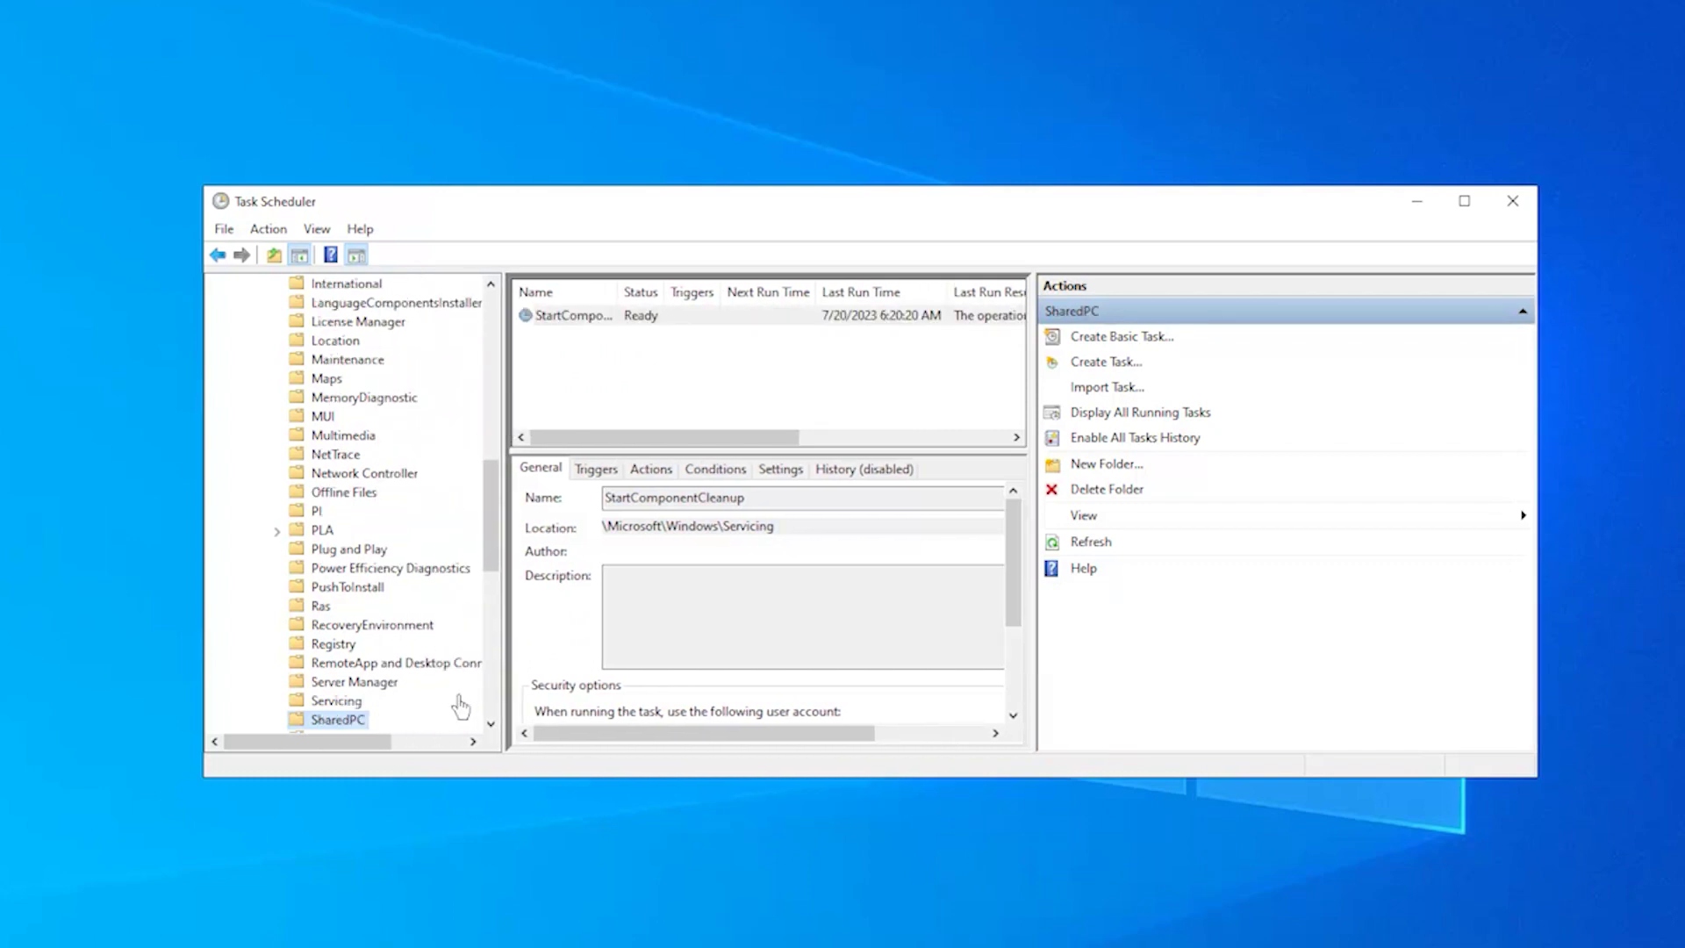
{"action": "left_click", "coordinate": [369, 682]}
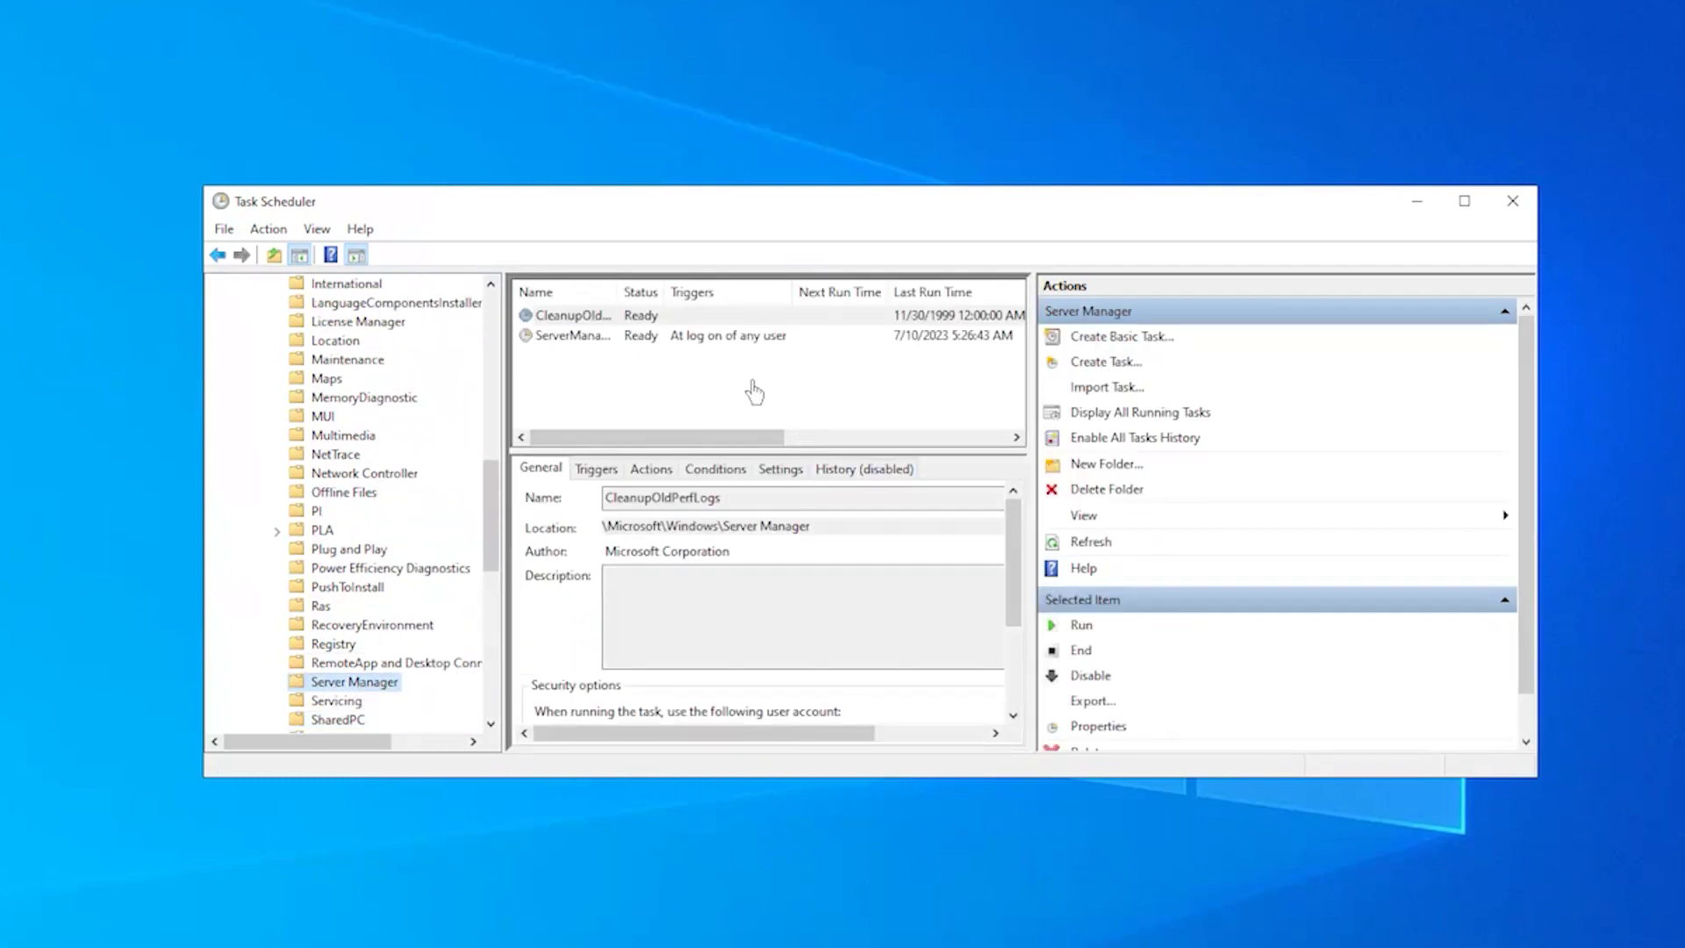
- Disable the ServerManager logon task and close Task Scheduler
{"action": "left_click", "coordinate": [702, 340]}
{"action": "right_click", "coordinate": [704, 339]}
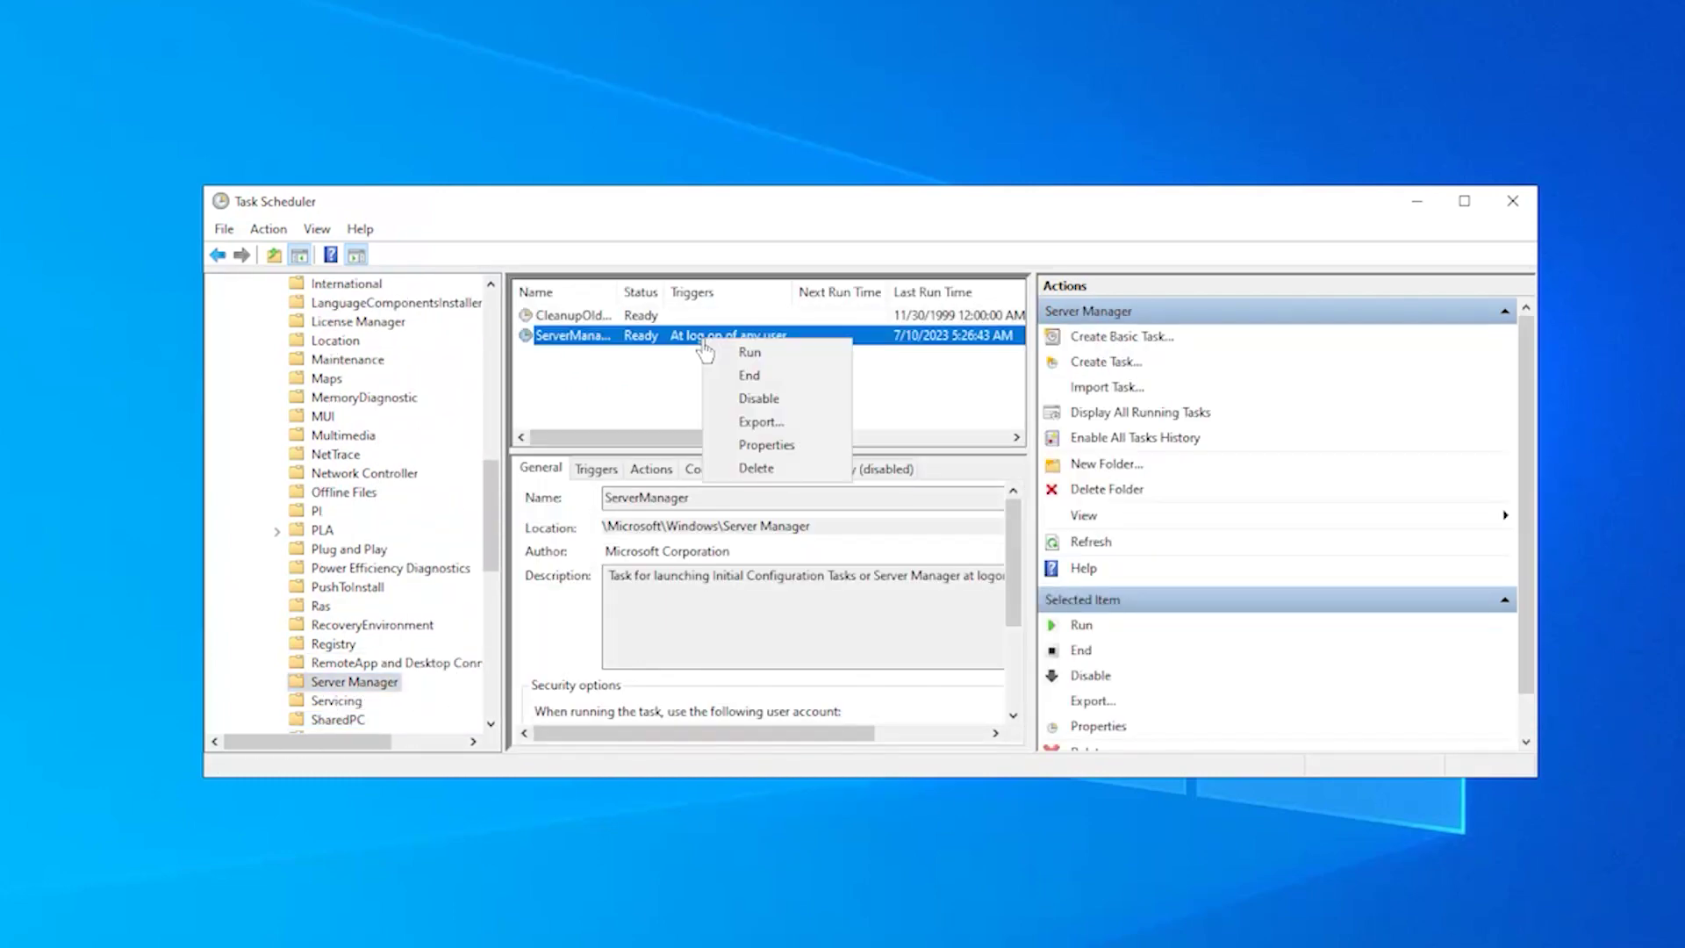
{"action": "left_click", "coordinate": [733, 399]}
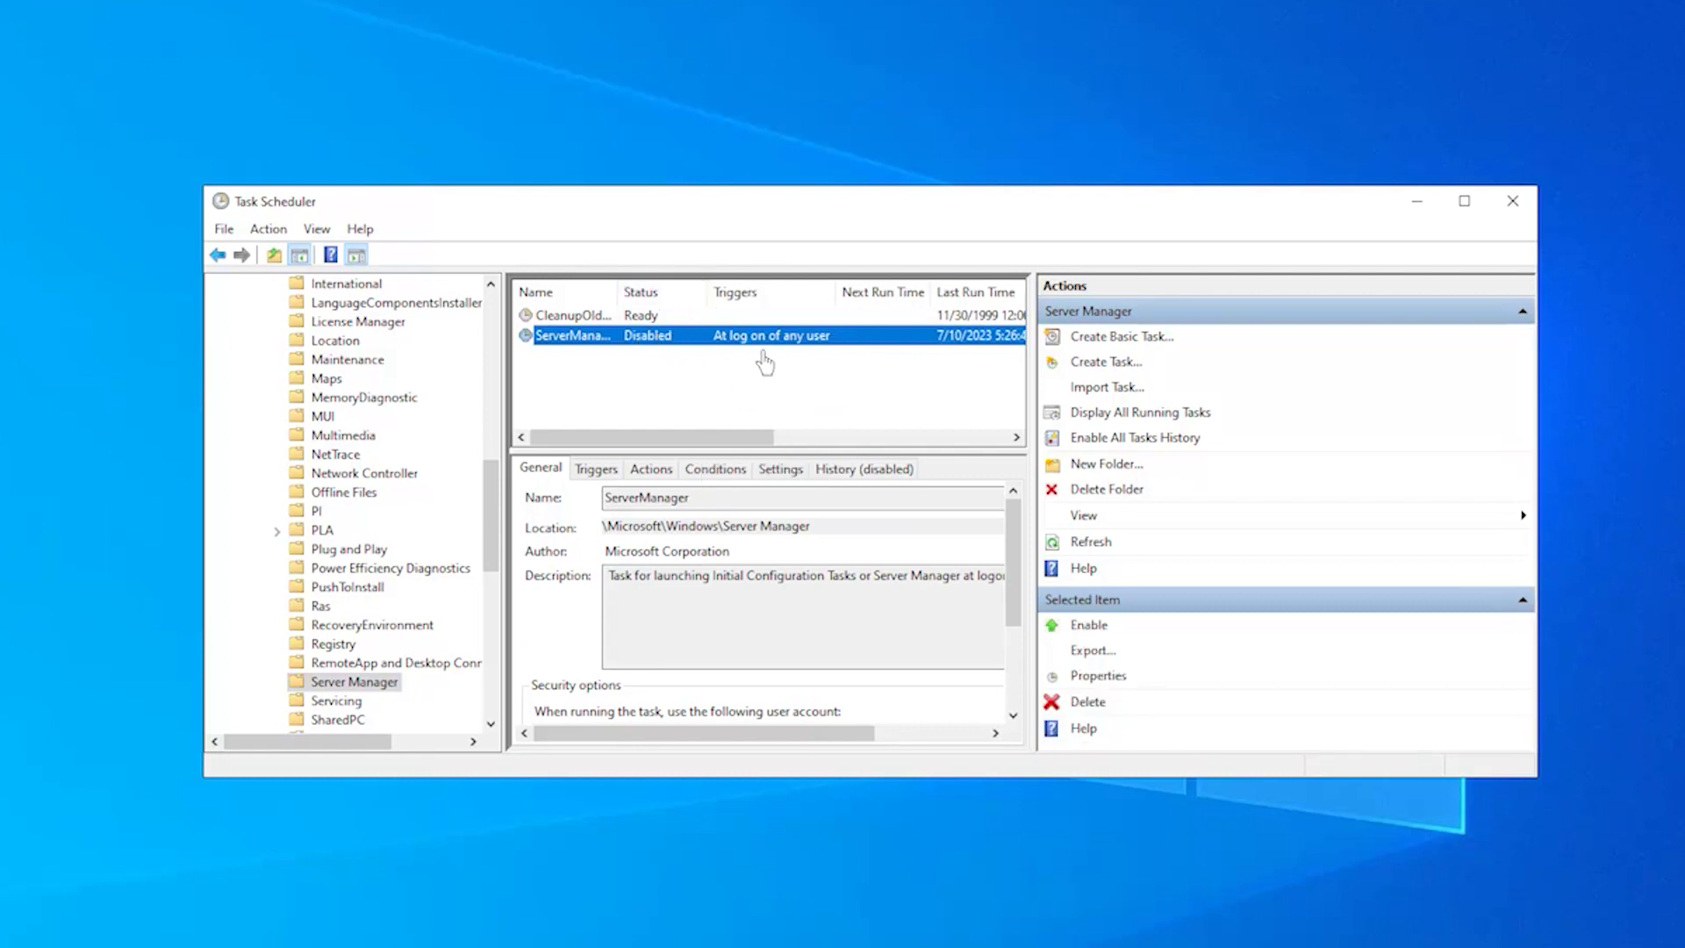
{"action": "left_click", "coordinate": [1513, 201]}
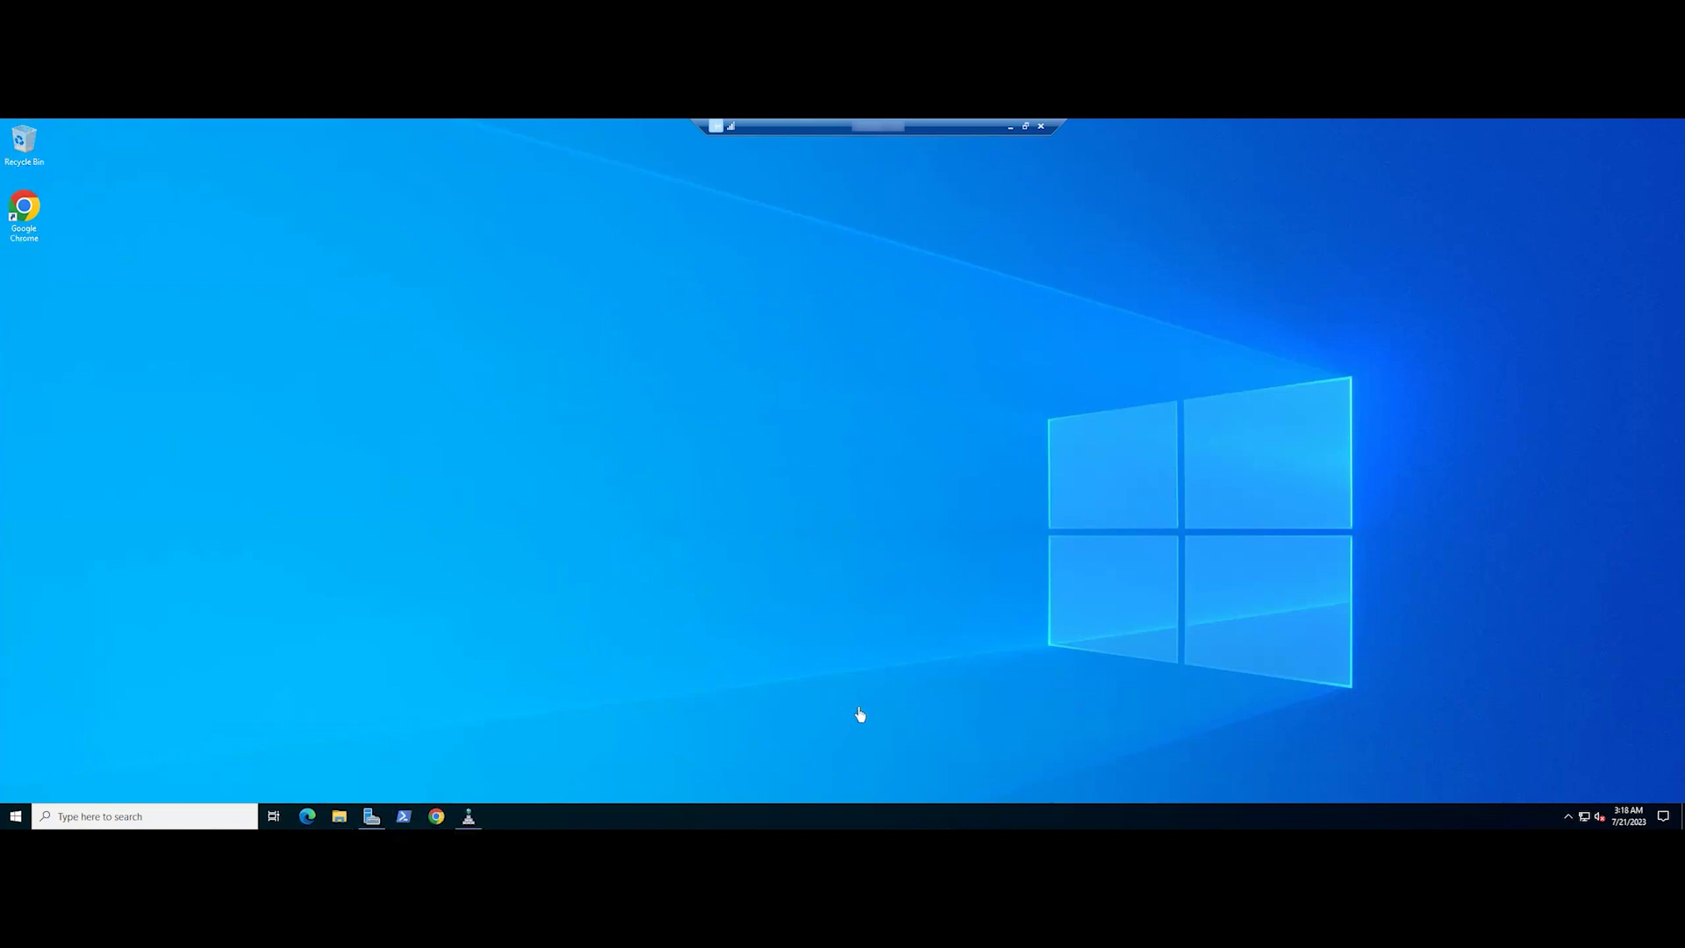
- Reopen Server Manager from the taskbar and start Group Policy Management from Tools
{"action": "left_click", "coordinate": [369, 818]}
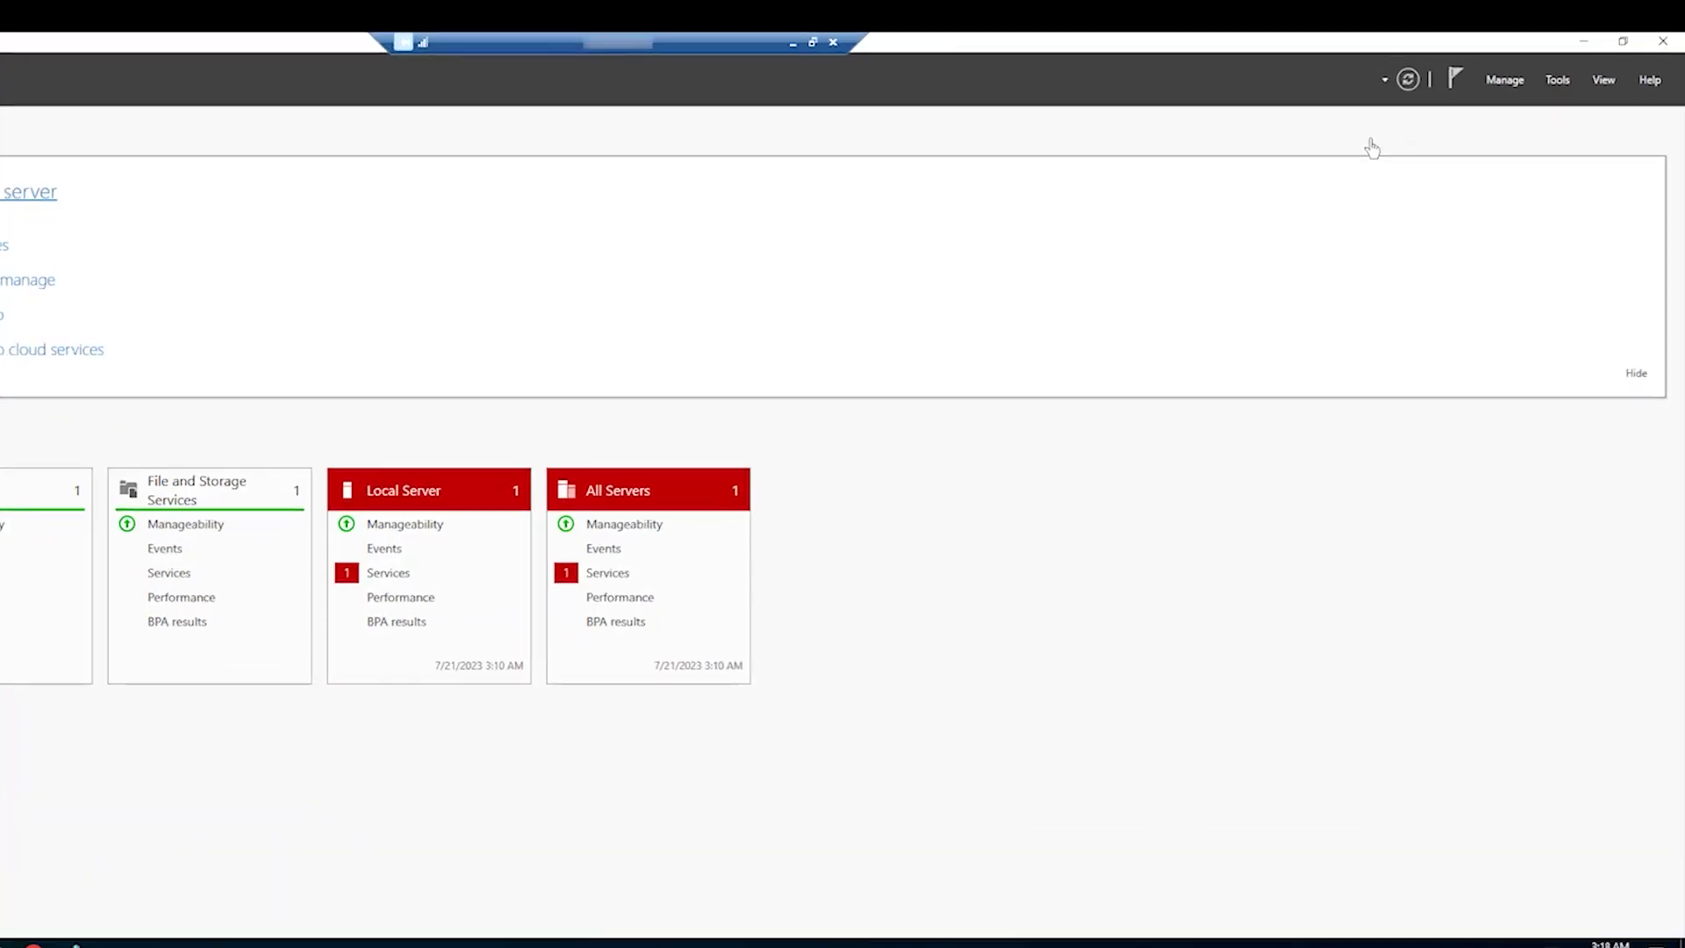
{"action": "left_click", "coordinate": [1540, 44]}
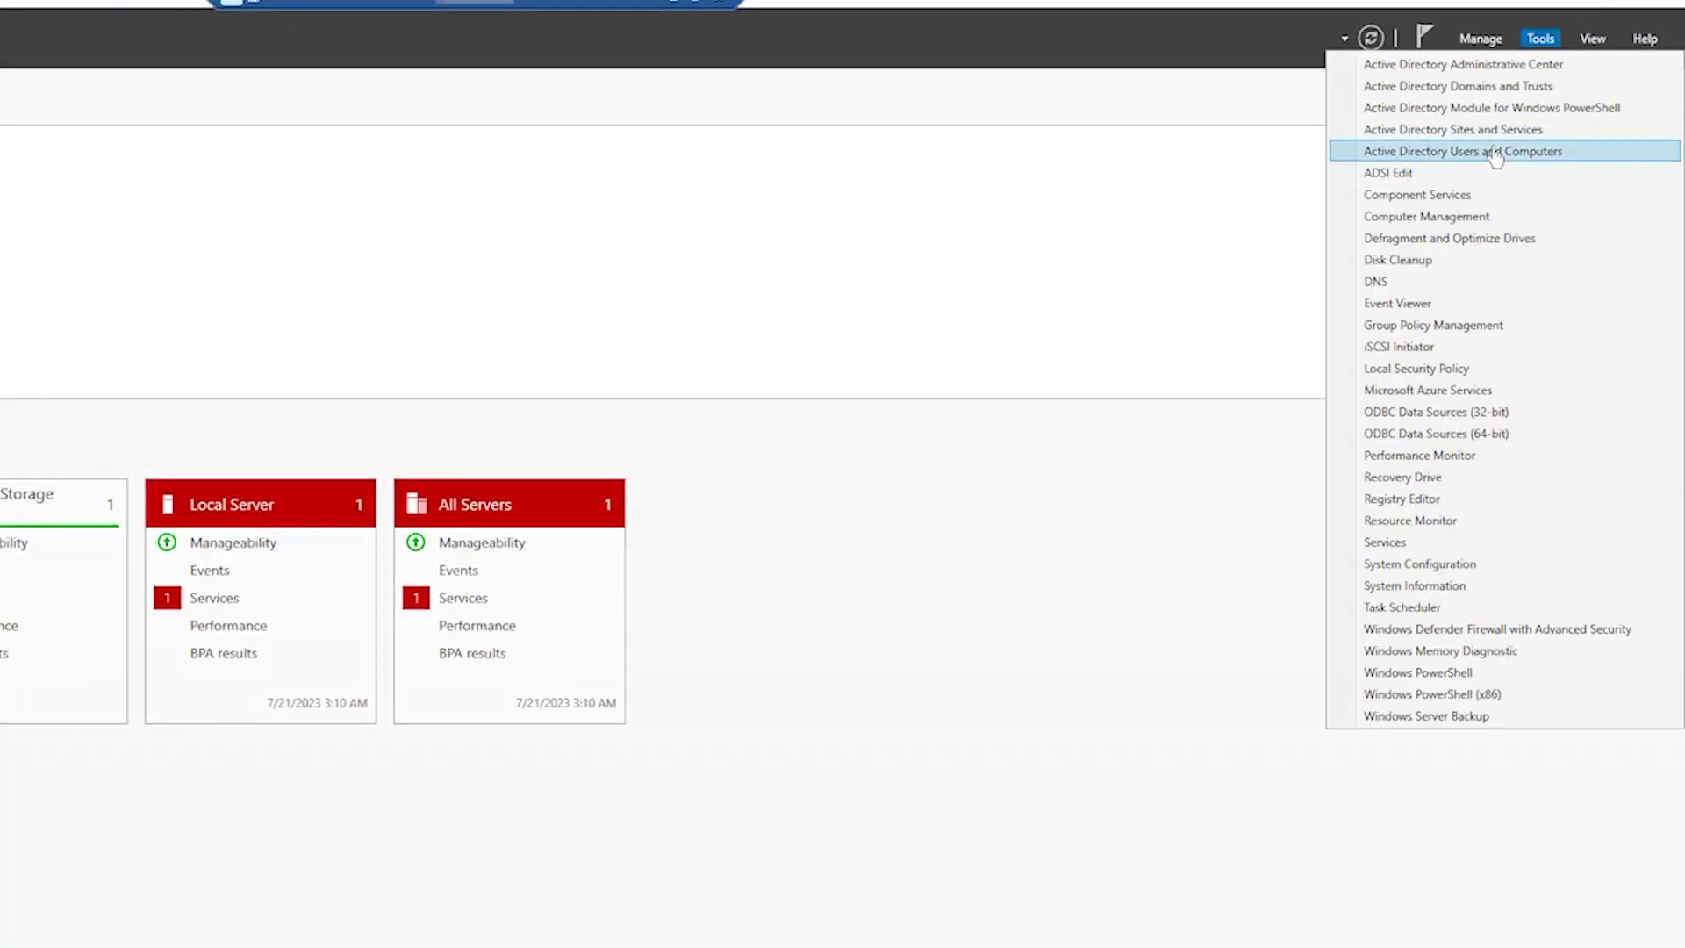
{"action": "left_click", "coordinate": [1467, 333]}
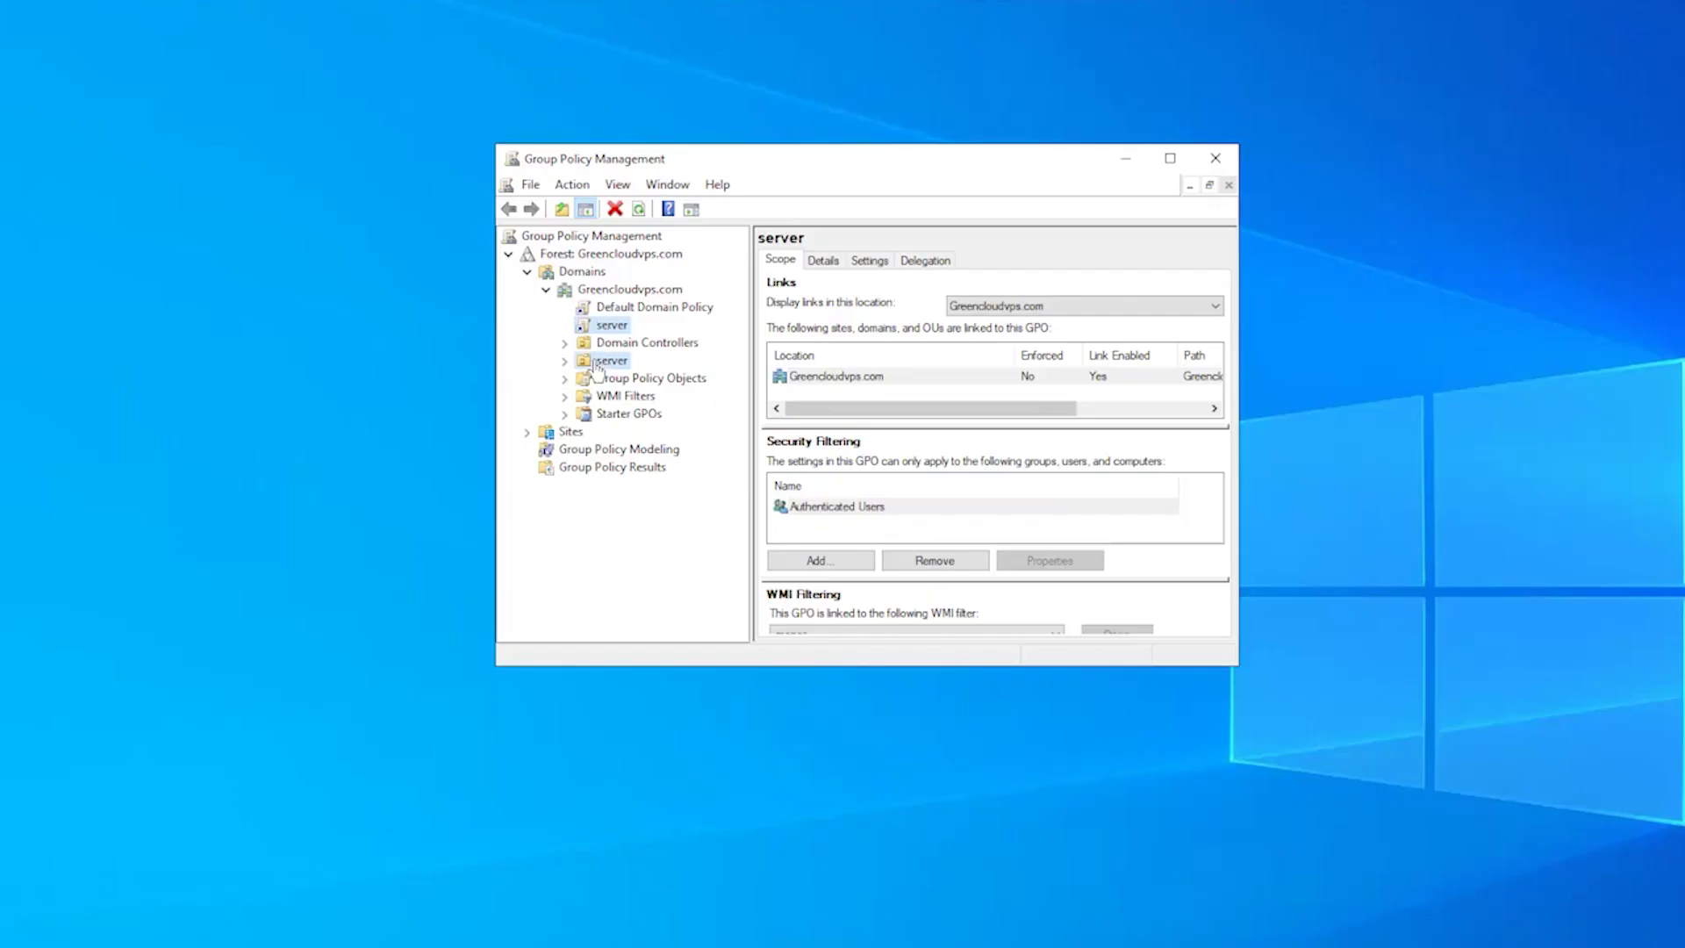
- Create a GPO named 'Disable Server Manager Auto-Launch' linked to the server OU
{"action": "left_click", "coordinate": [597, 364]}
{"action": "right_click", "coordinate": [608, 362]}
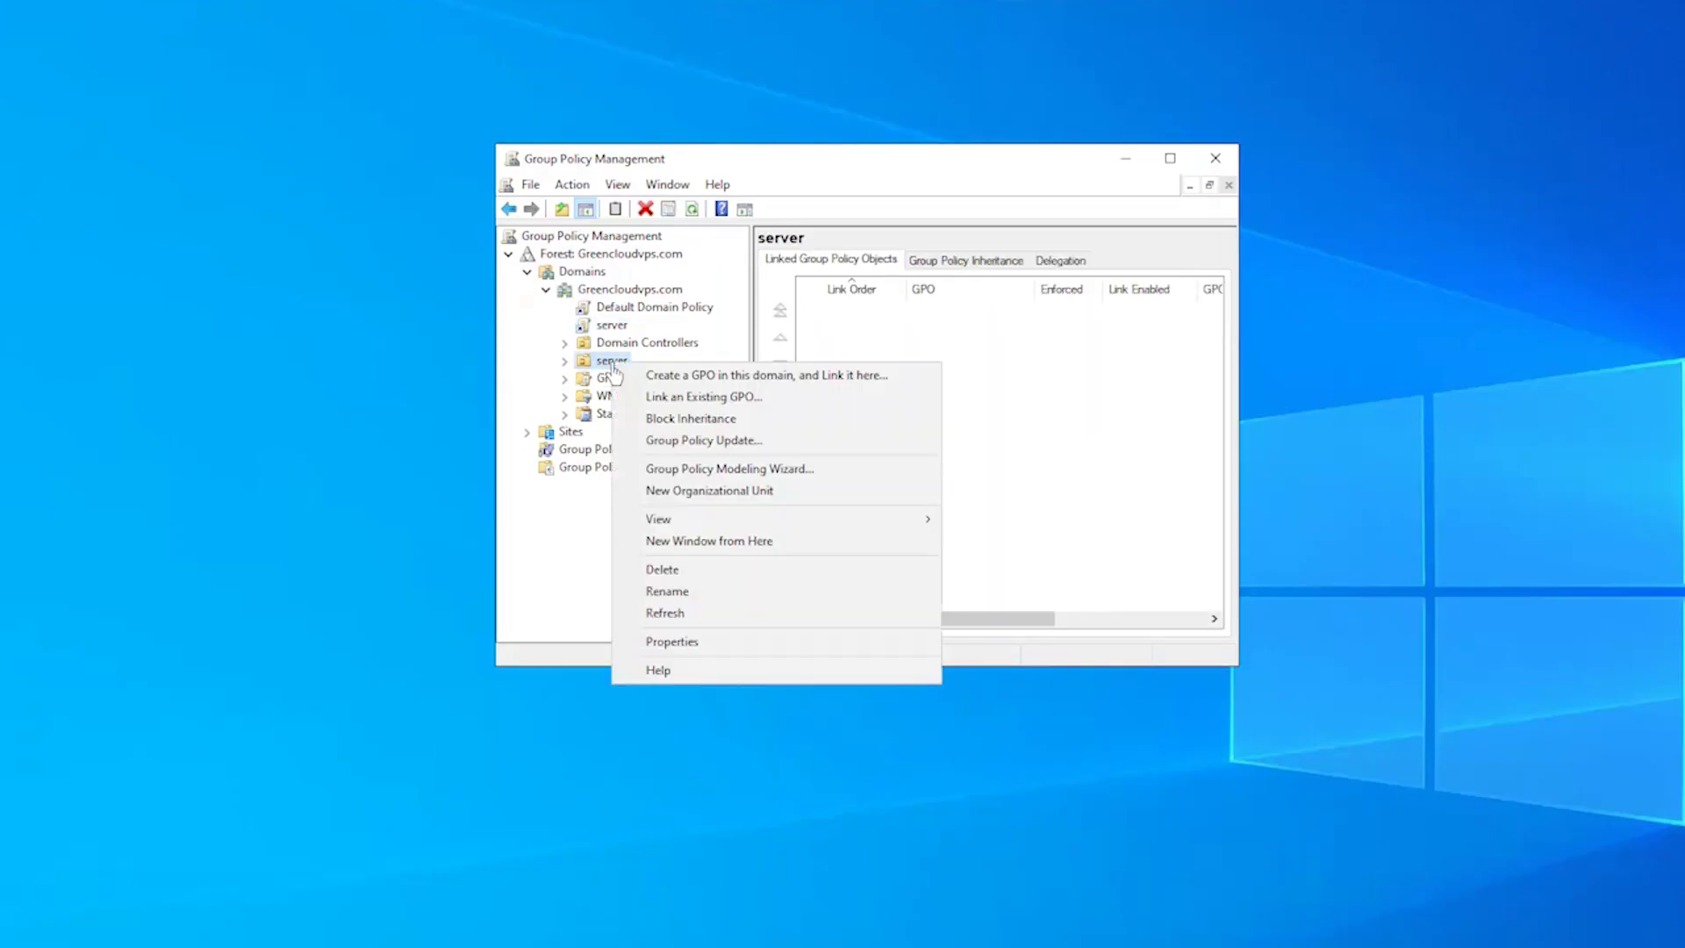
{"action": "left_click", "coordinate": [773, 371]}
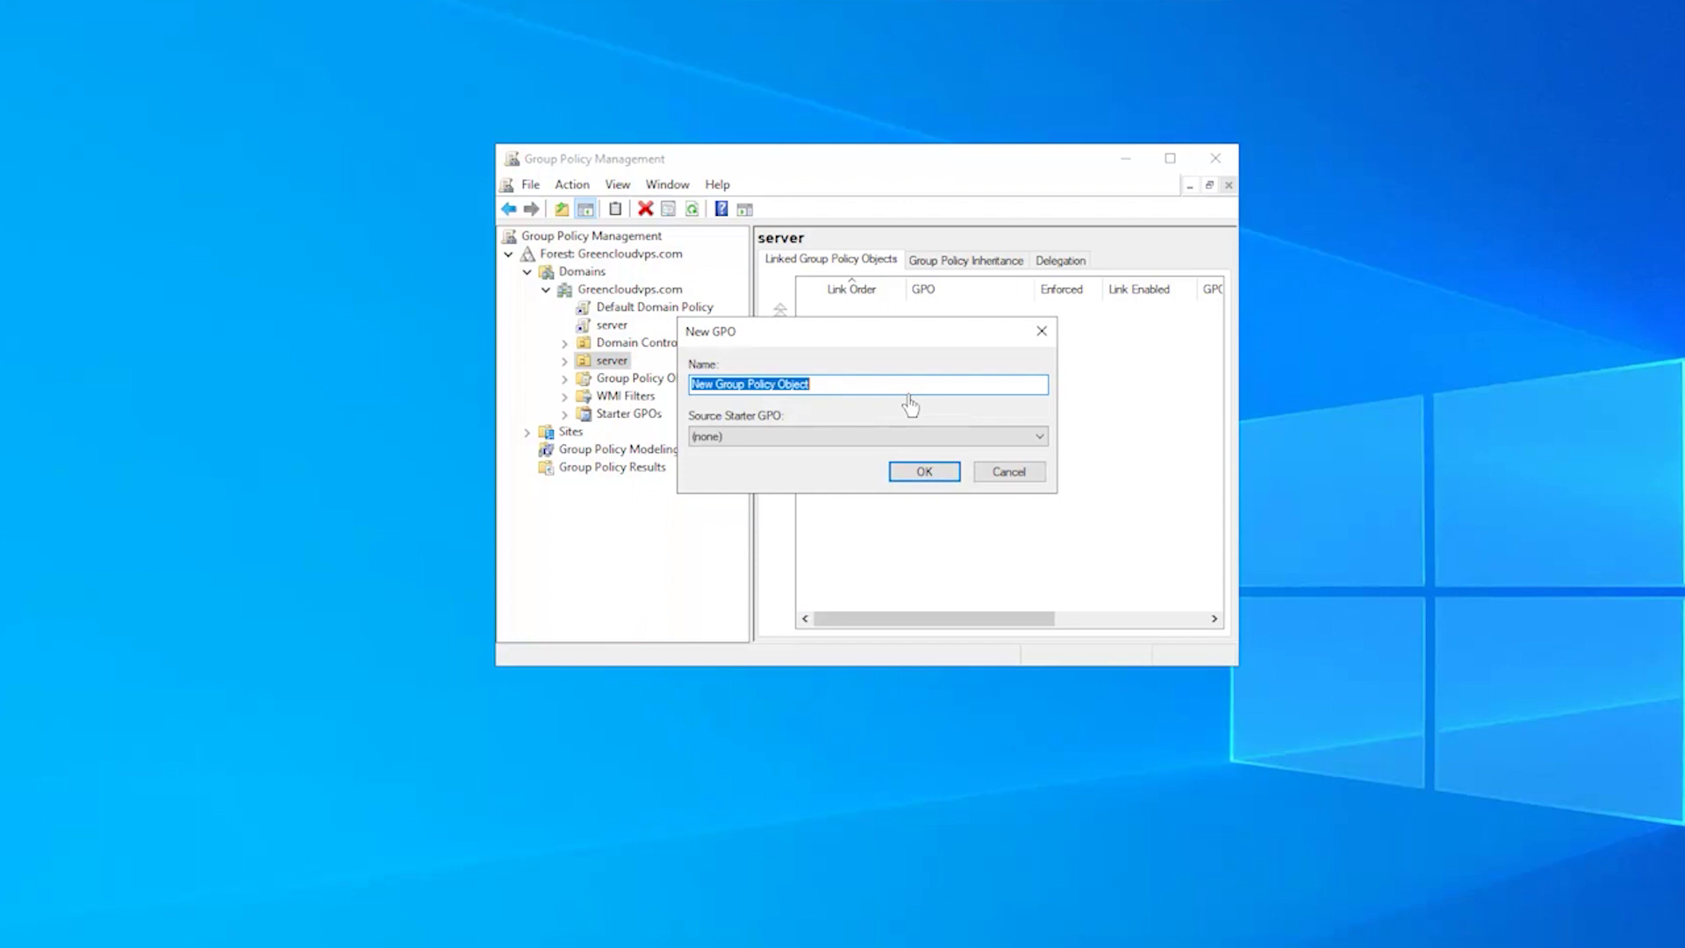
{"action": "type", "text": "Disable Server Manager Auto-Launch"}
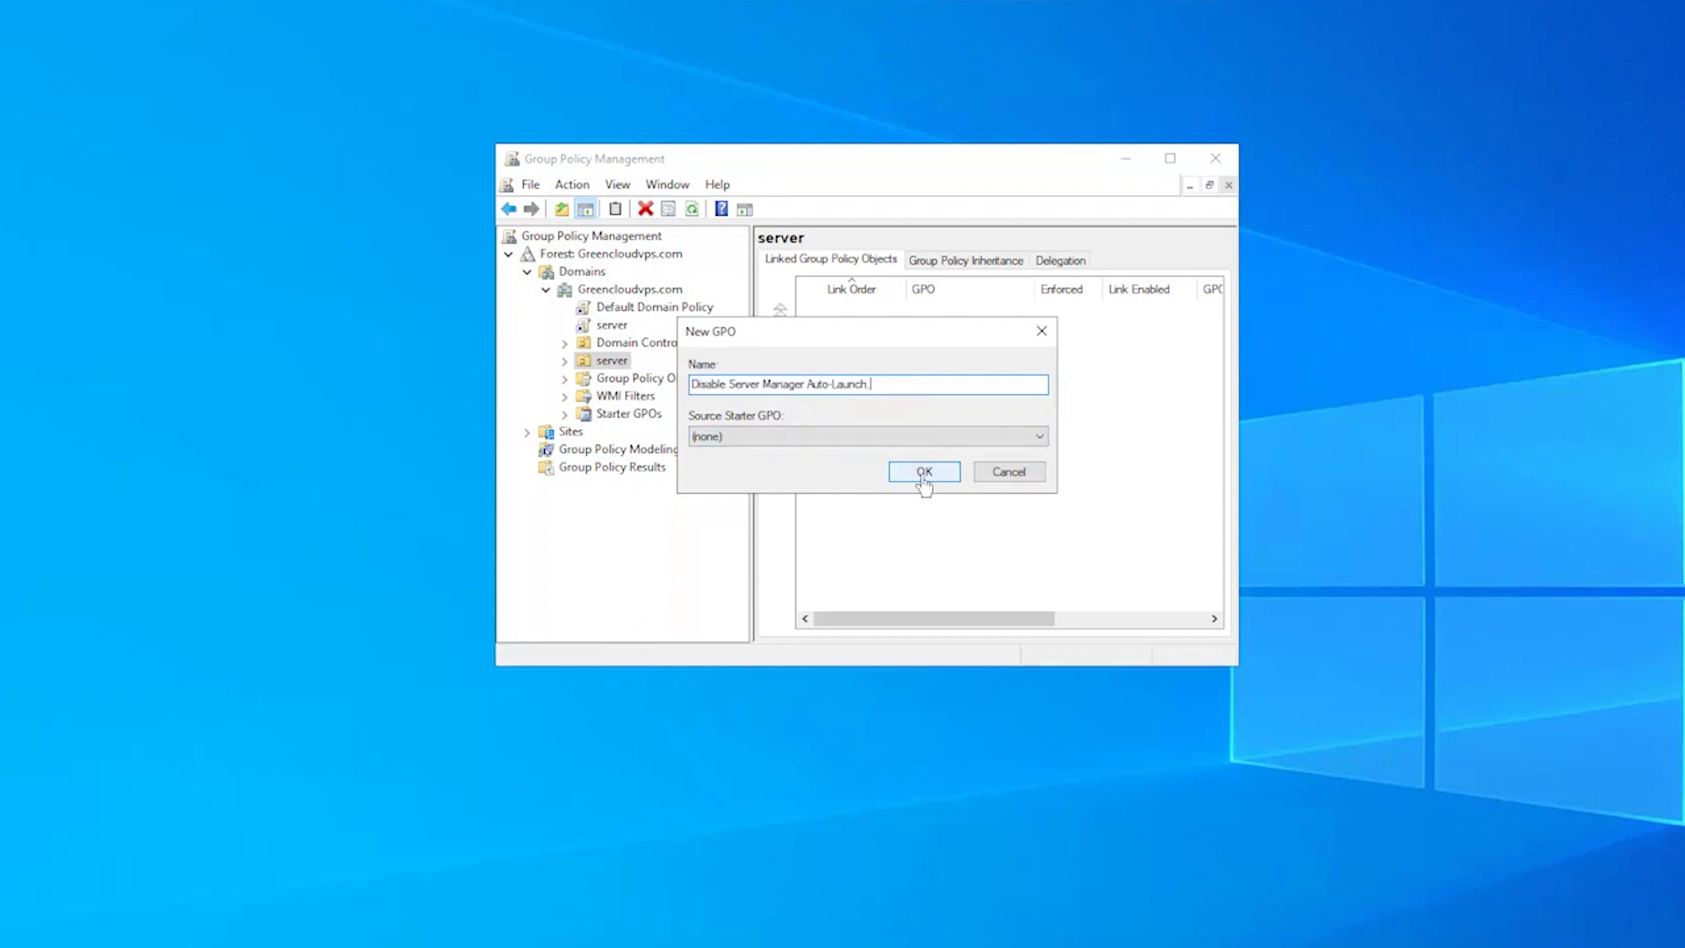
{"action": "left_click", "coordinate": [920, 474]}
- Open the new GPO link in the Group Policy Management Editor
{"action": "left_click", "coordinate": [988, 324]}
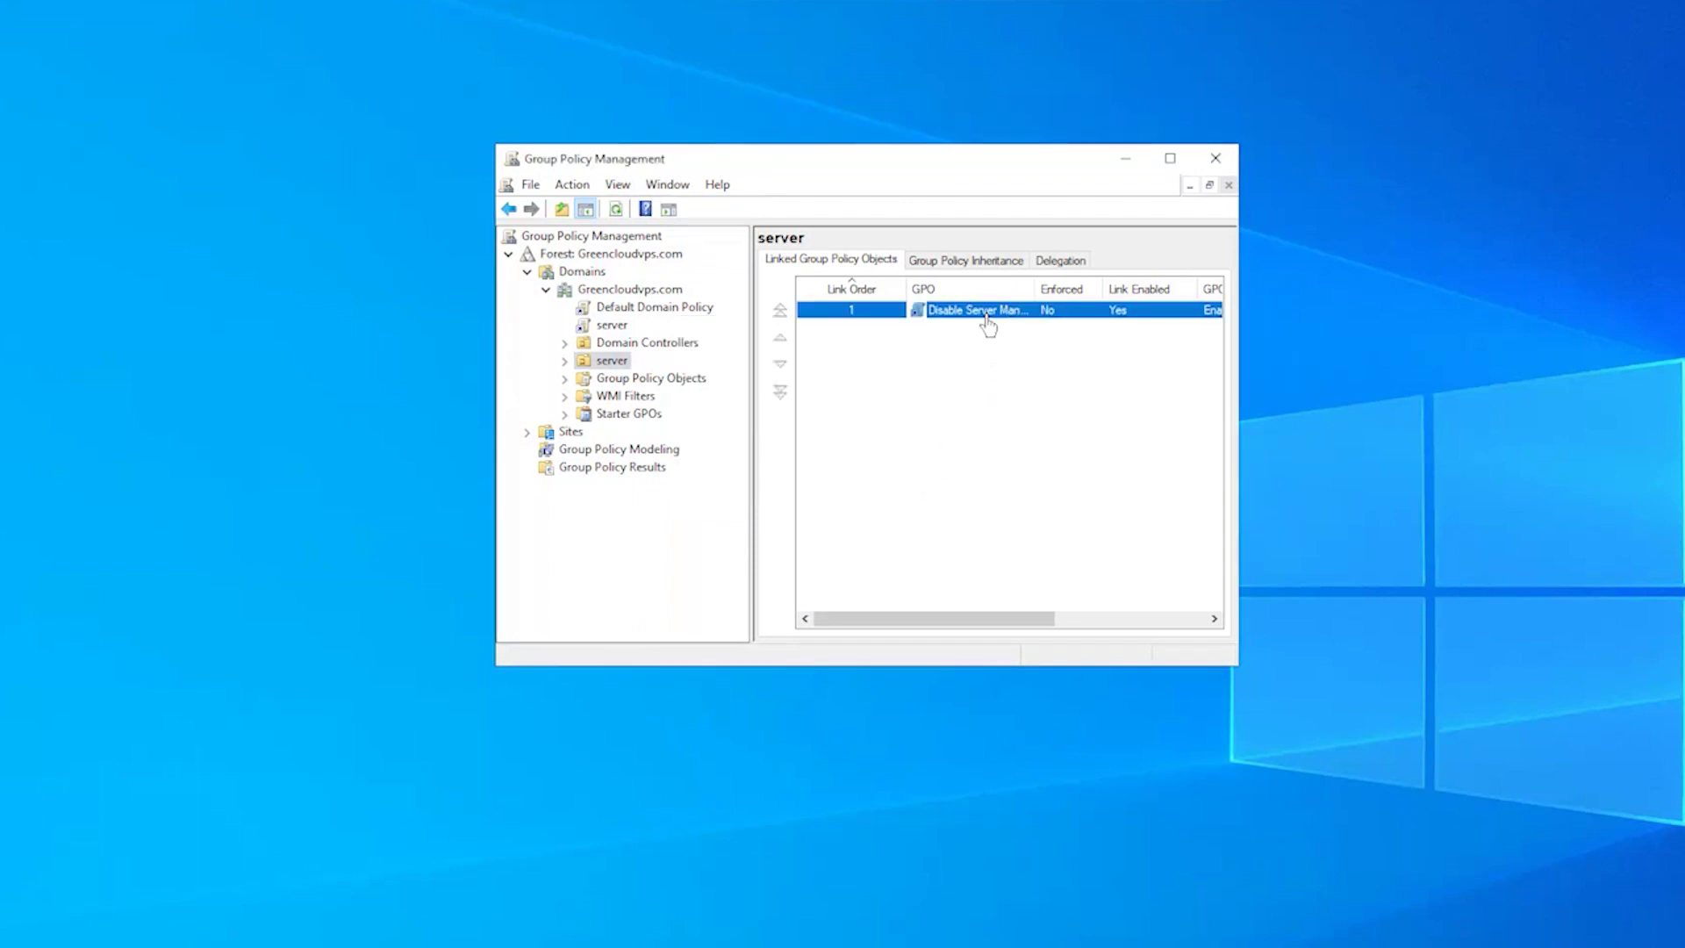
{"action": "left_click", "coordinate": [1003, 356]}
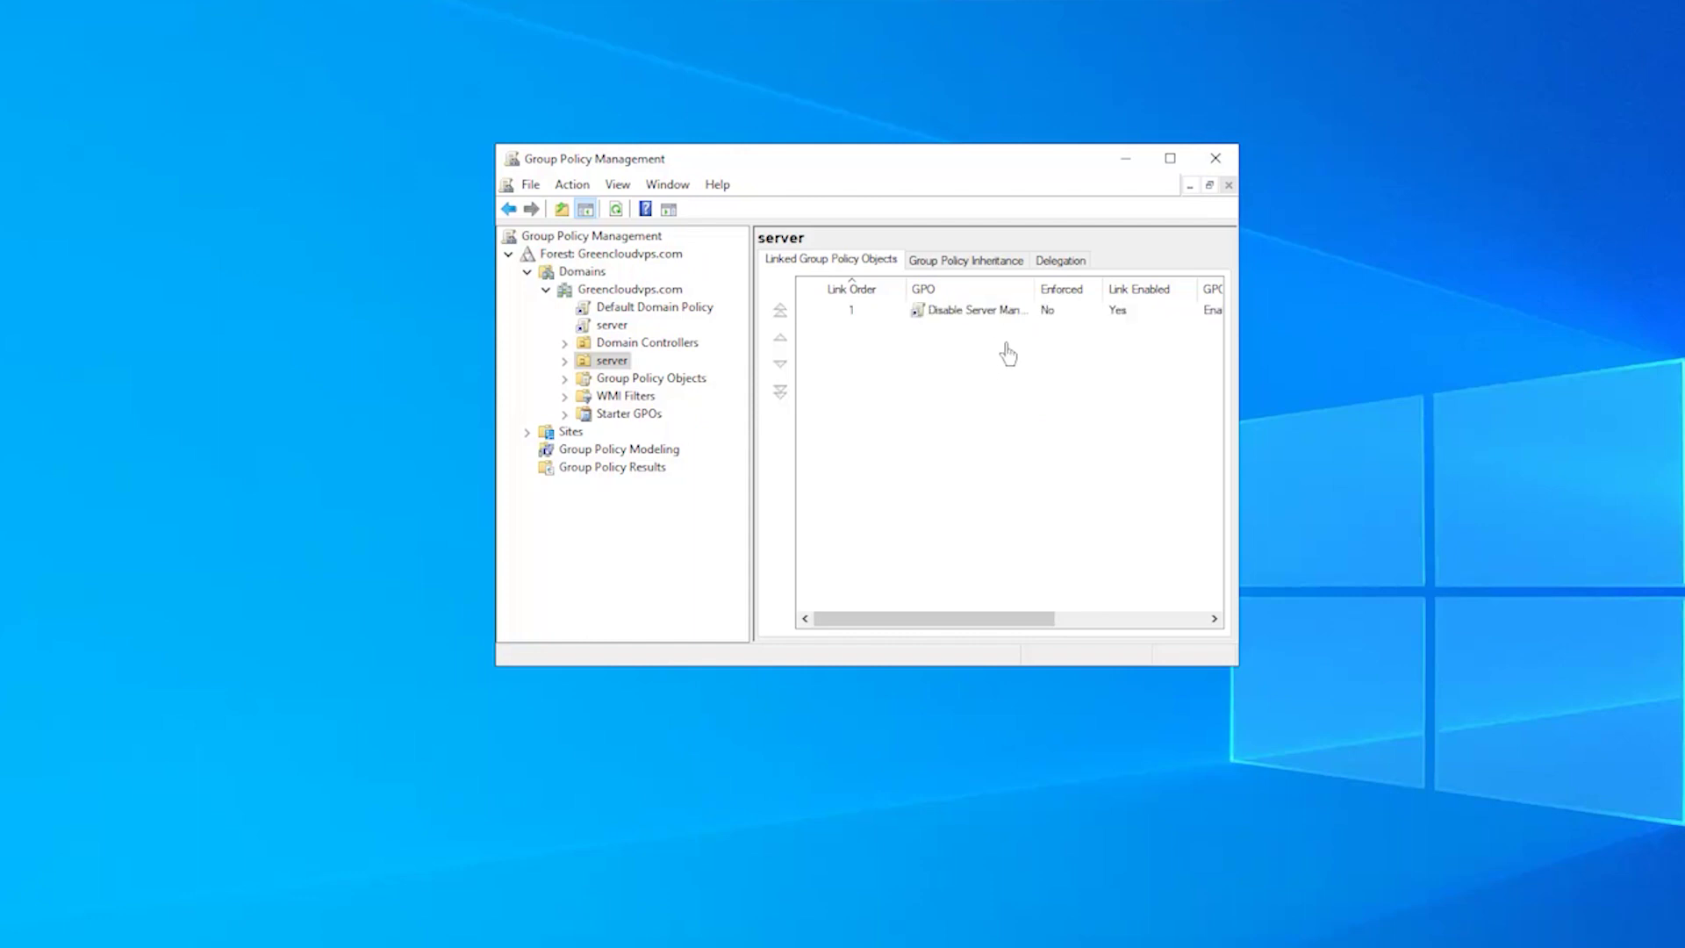
{"action": "right_click", "coordinate": [1007, 318]}
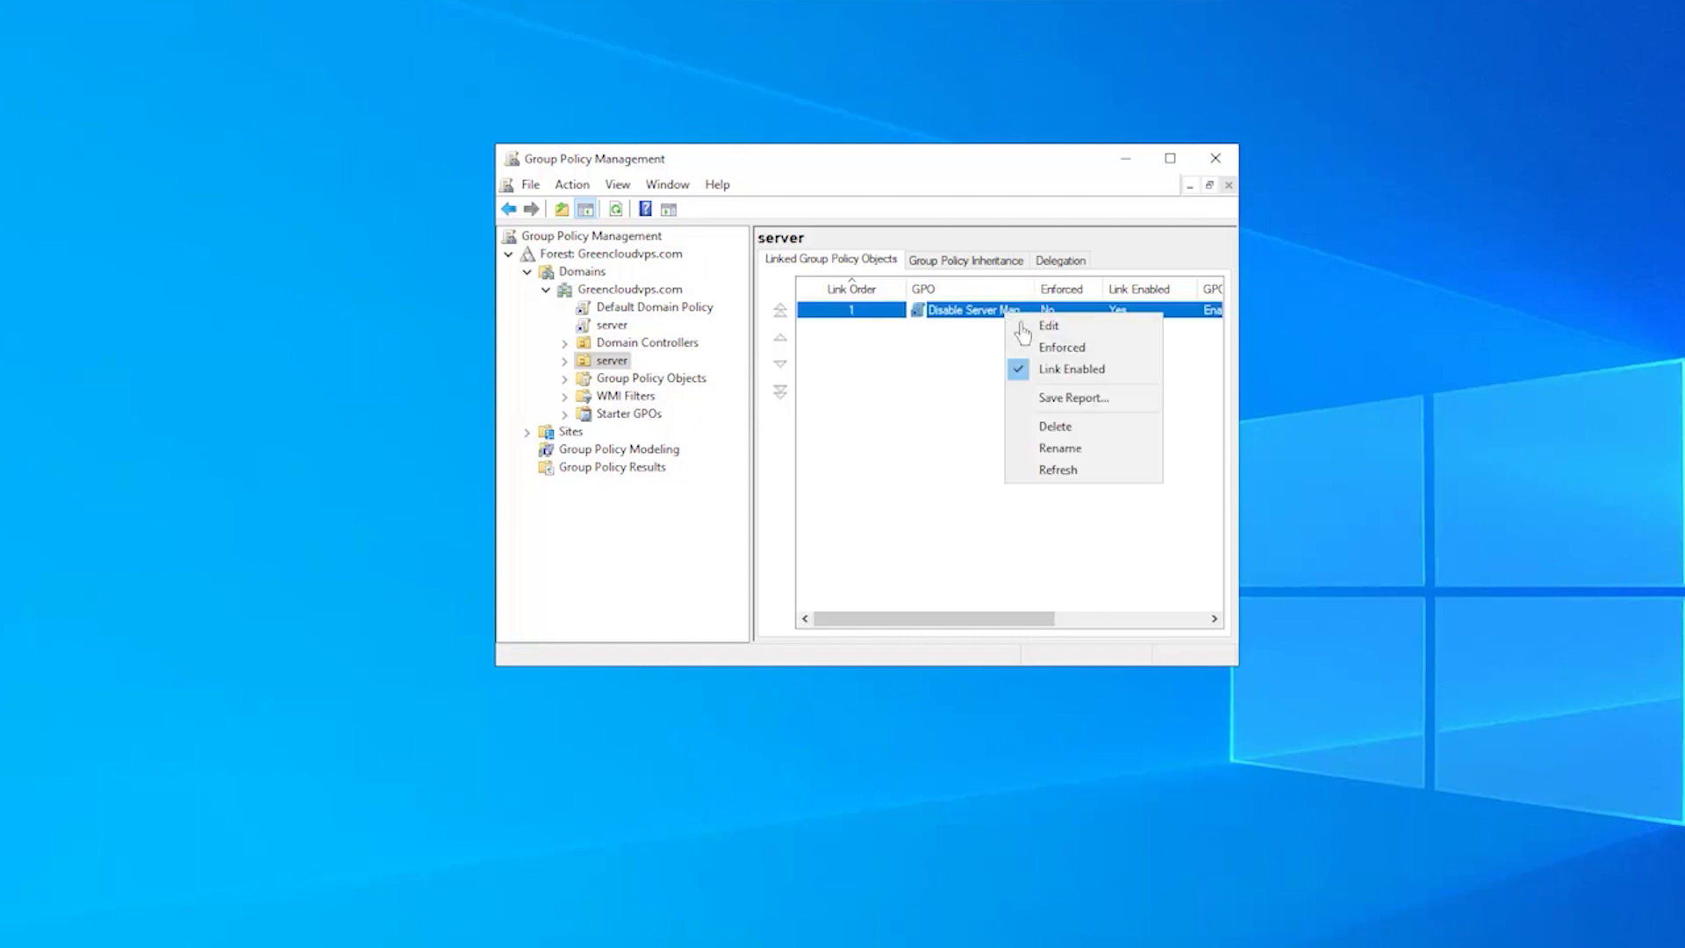
{"action": "left_click", "coordinate": [1018, 326]}
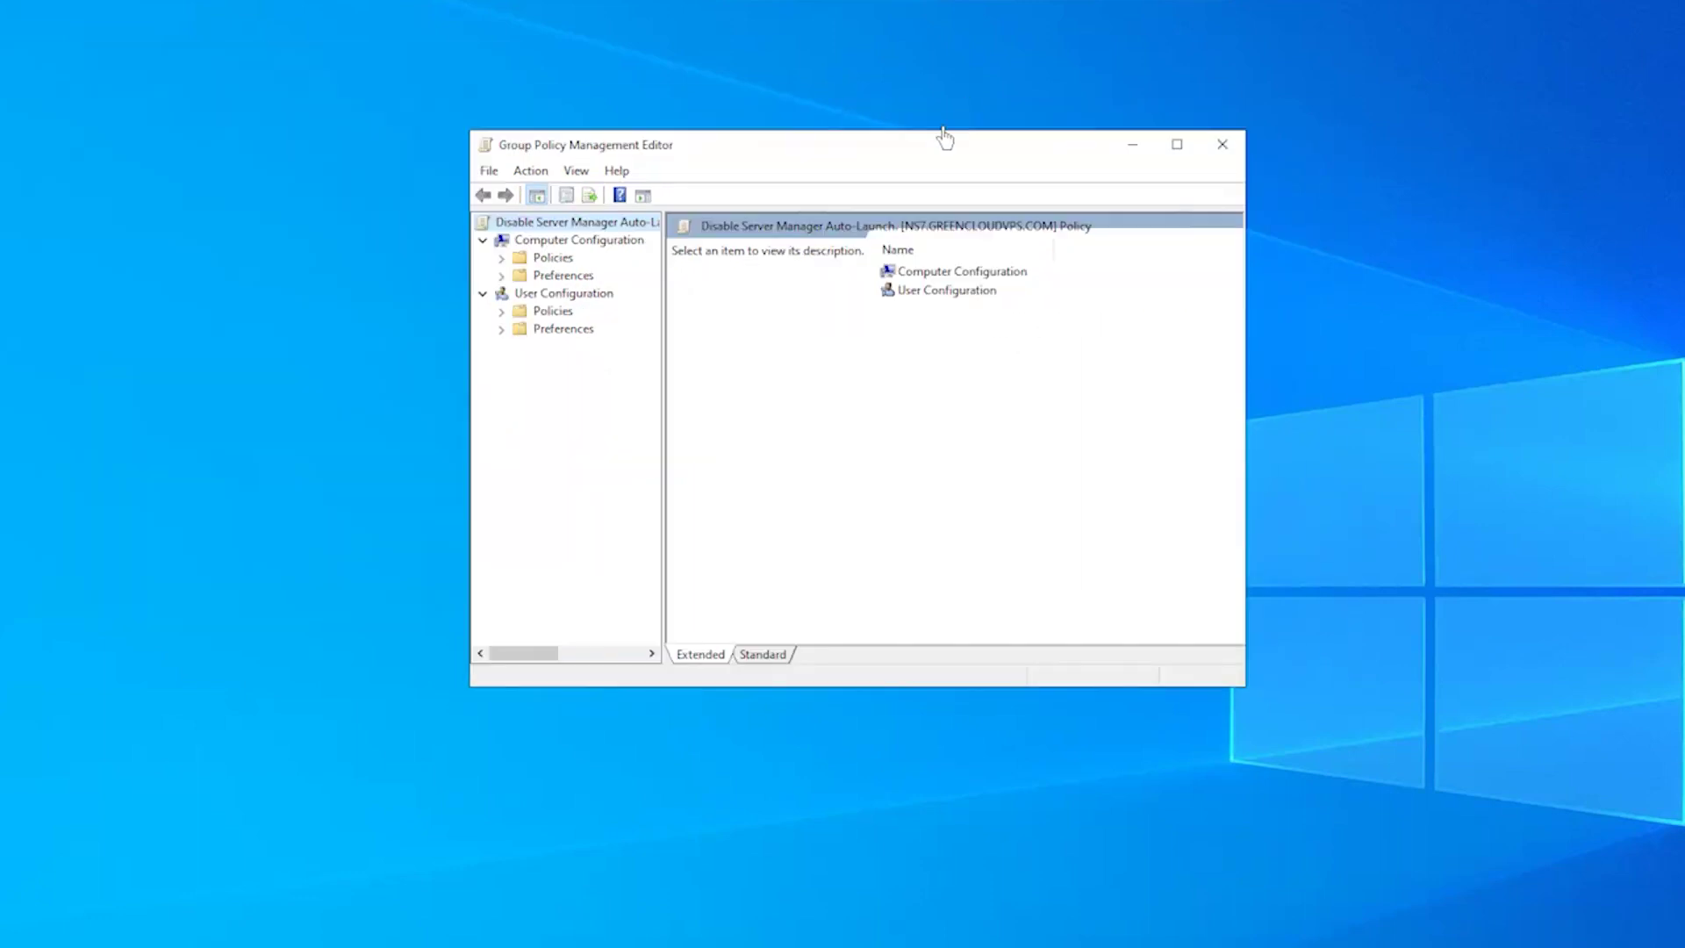
- Expand Computer Configuration > Policies > Administrative Templates > System to the Server Manager folder
{"action": "left_click", "coordinate": [501, 259]}
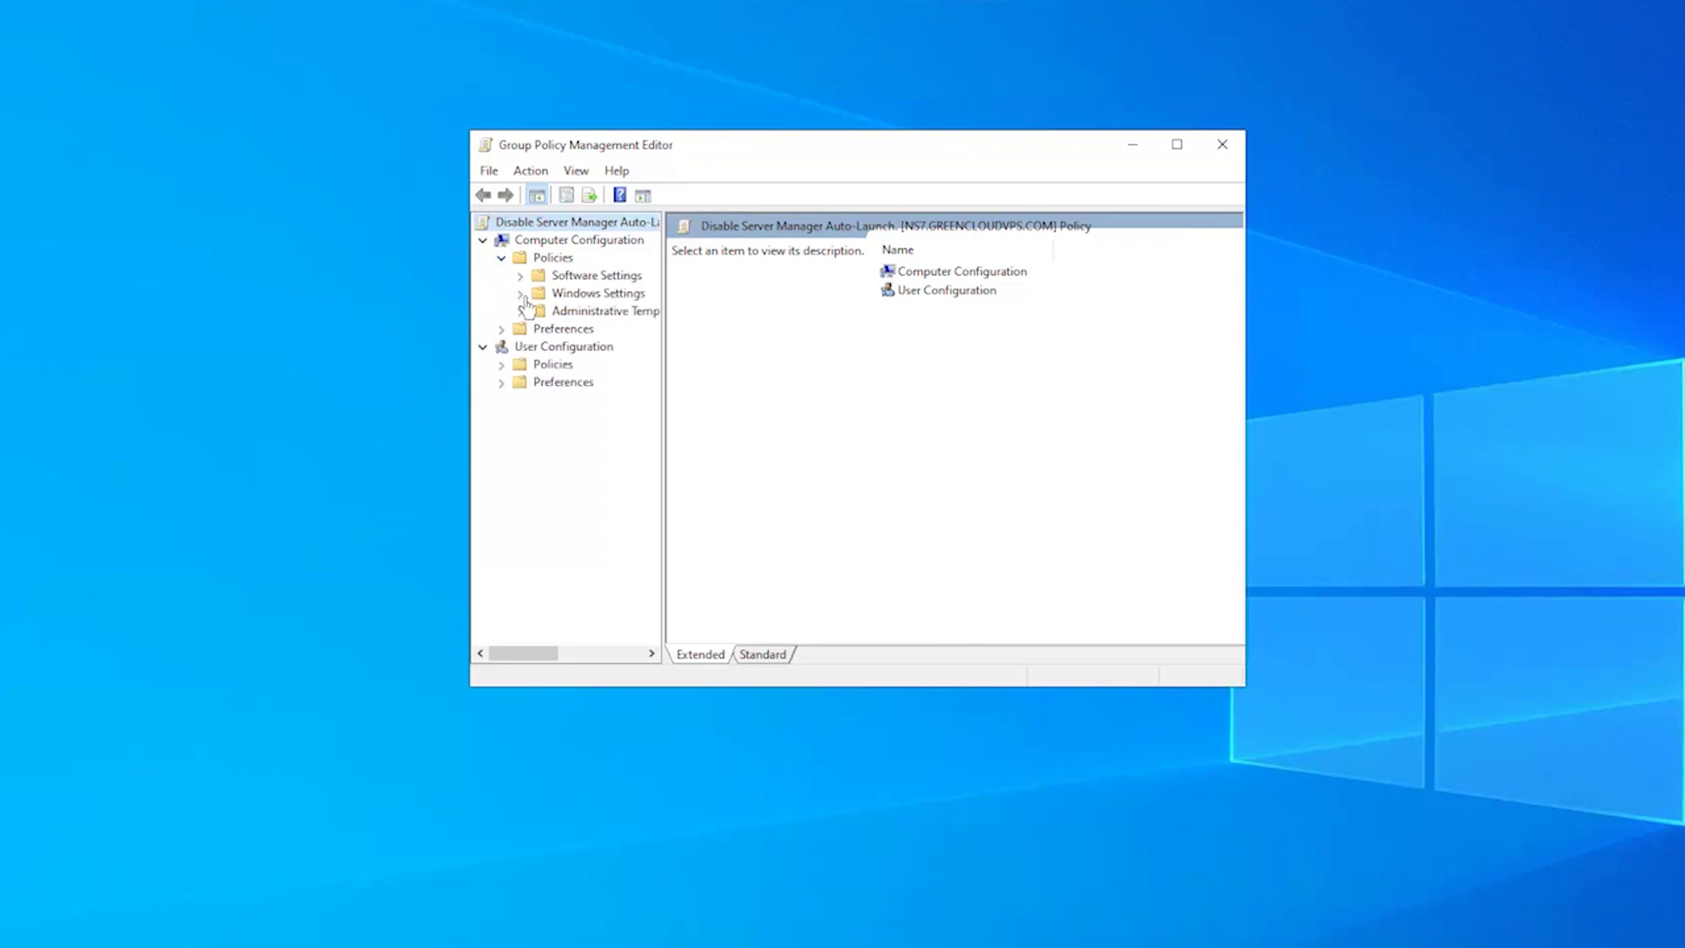
{"action": "left_click", "coordinate": [520, 312]}
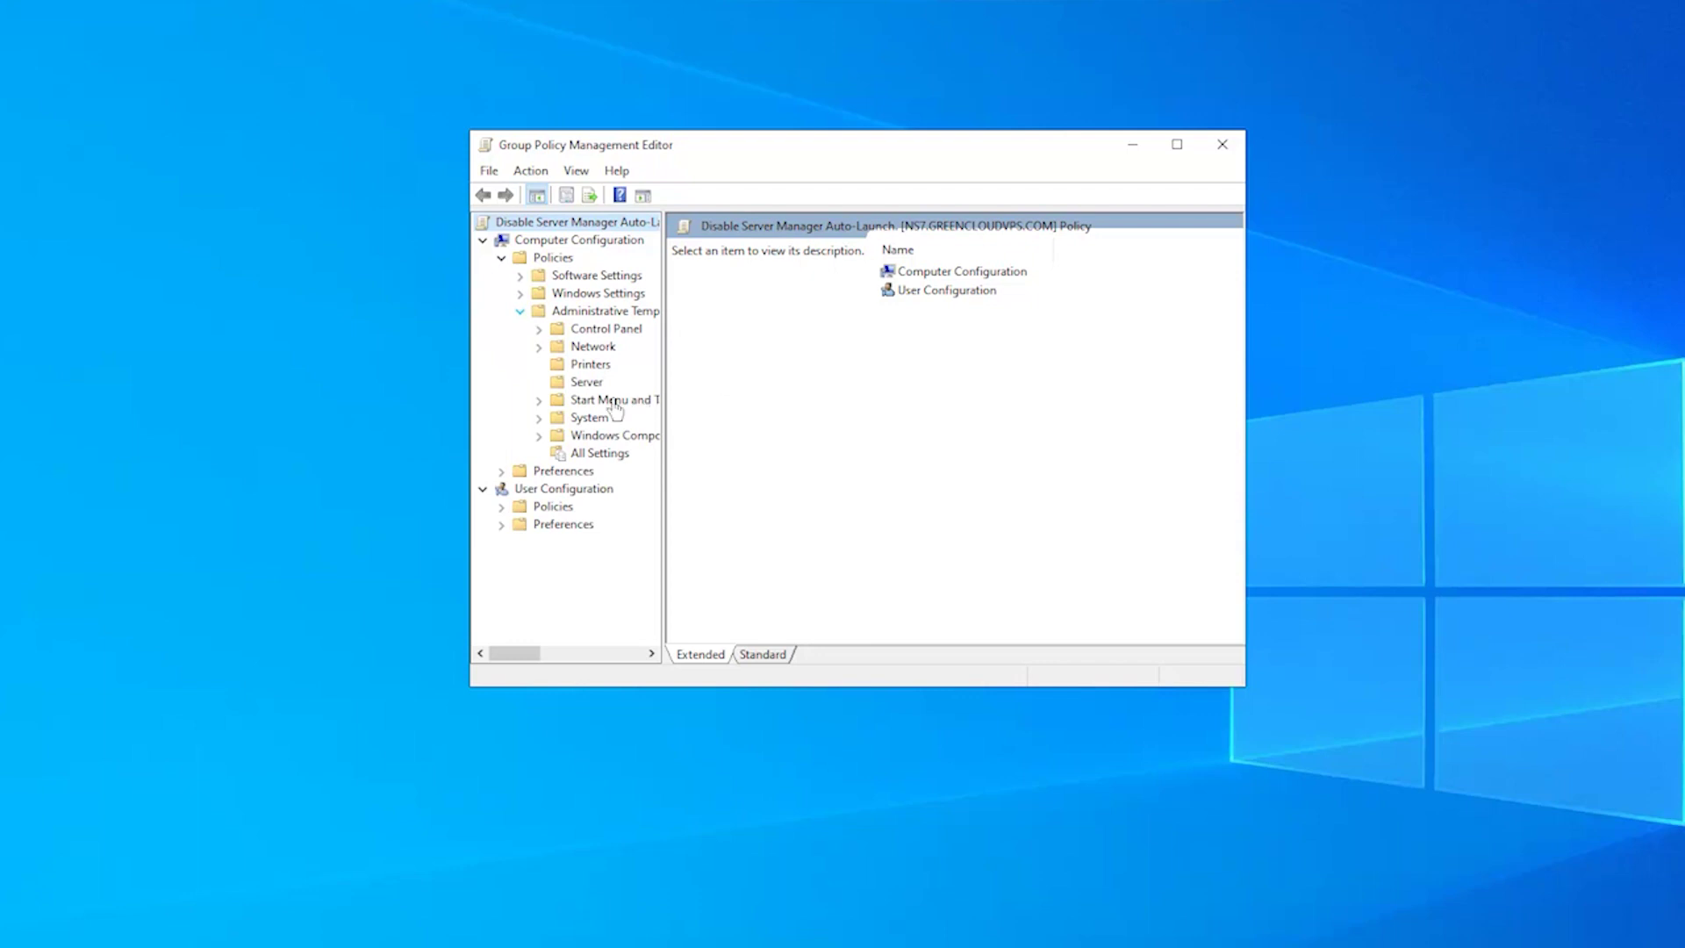
{"action": "left_click", "coordinate": [539, 418]}
{"action": "left_click", "coordinate": [614, 507]}
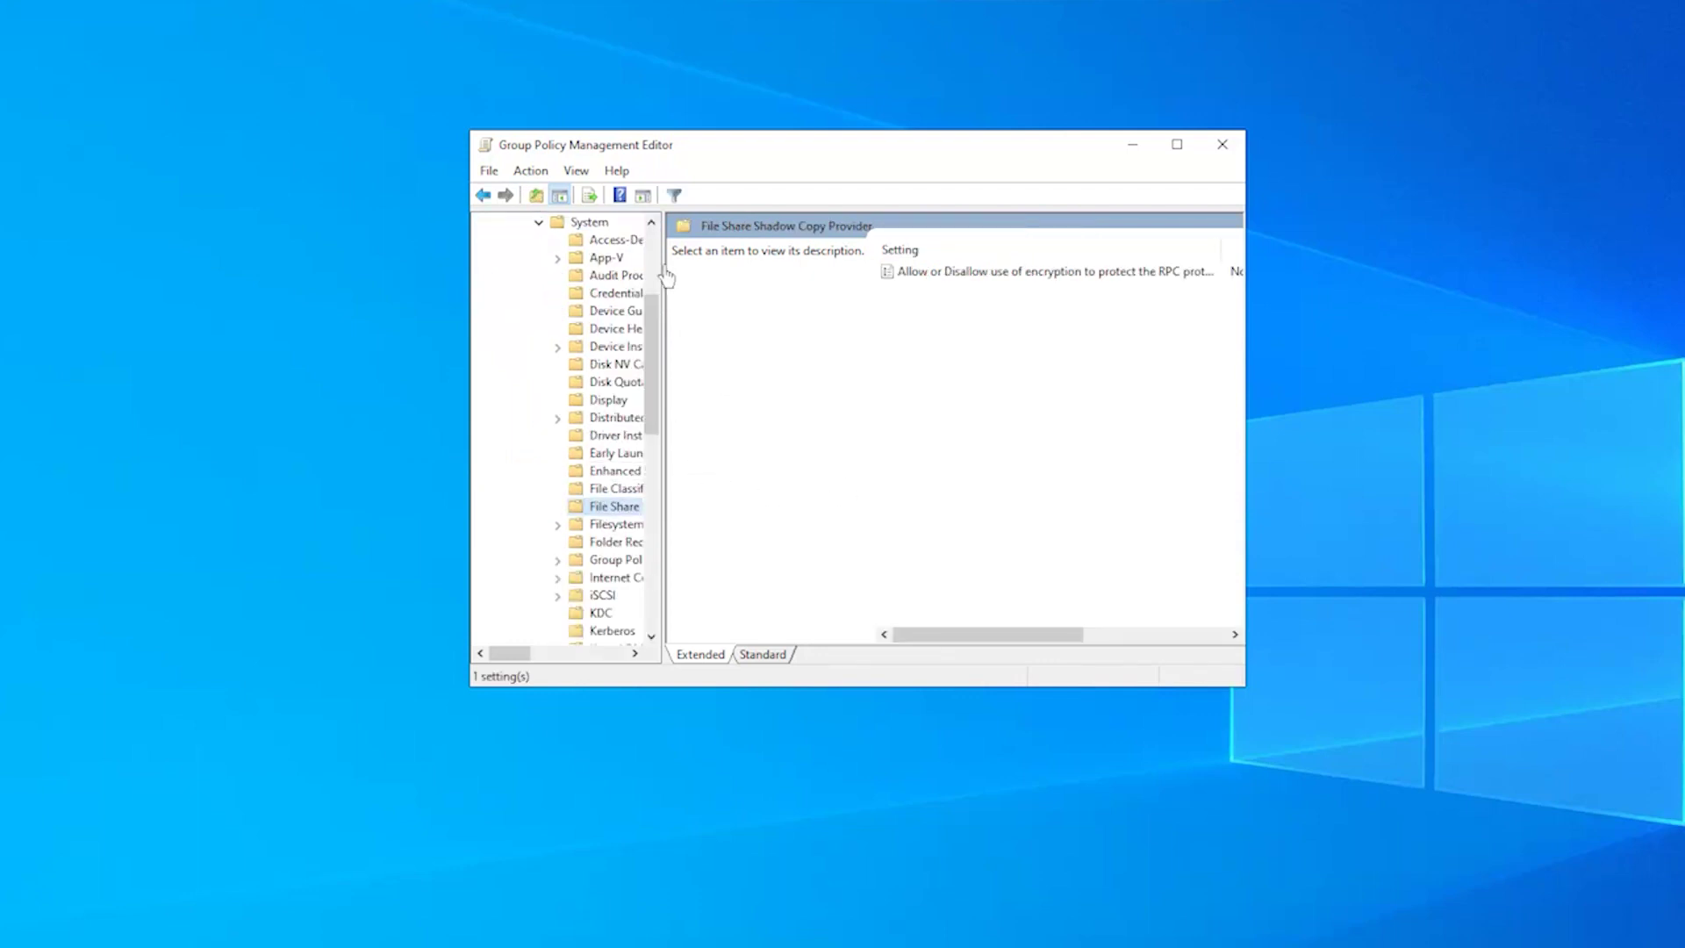
{"action": "left_click_drag", "start_coordinate": [666, 276], "coordinate": [694, 277]}
{"action": "key", "text": "Down"}
{"action": "key", "text": "Down"}
{"action": "key", "text": "Down"}
{"action": "key", "text": "Down"}
{"action": "key", "text": "Down"}
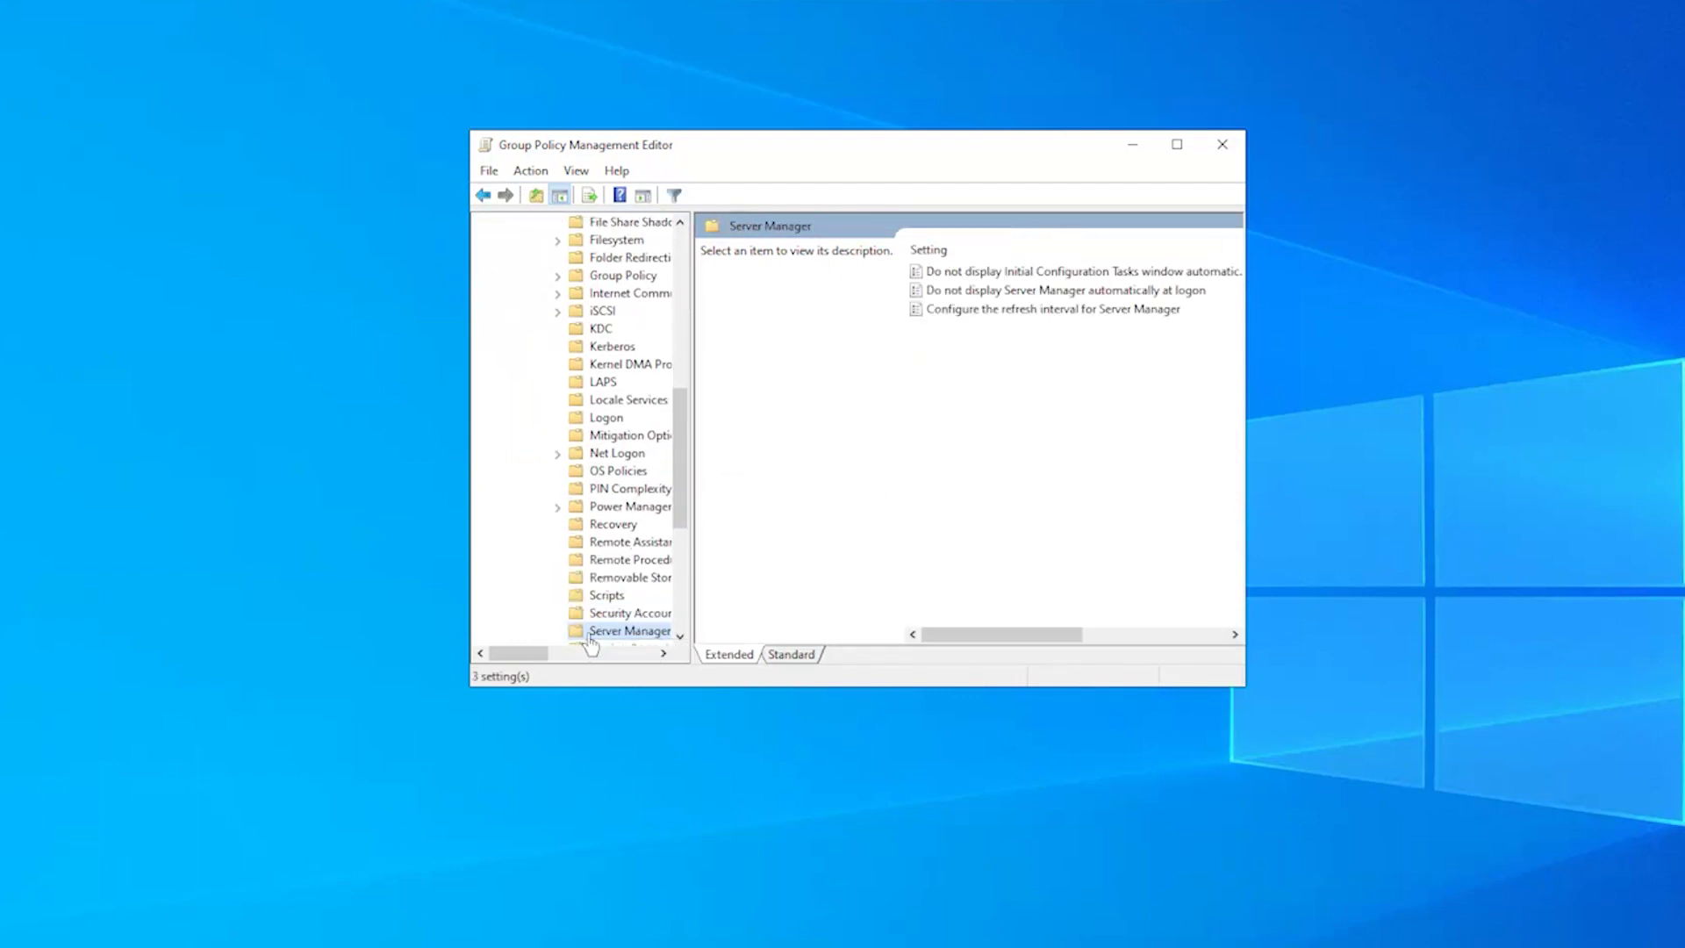
- Set the GPO's 'Do not display Server Manager automatically at logon' policy to Enabled
{"action": "left_click", "coordinate": [990, 298]}
{"action": "right_click", "coordinate": [990, 298]}
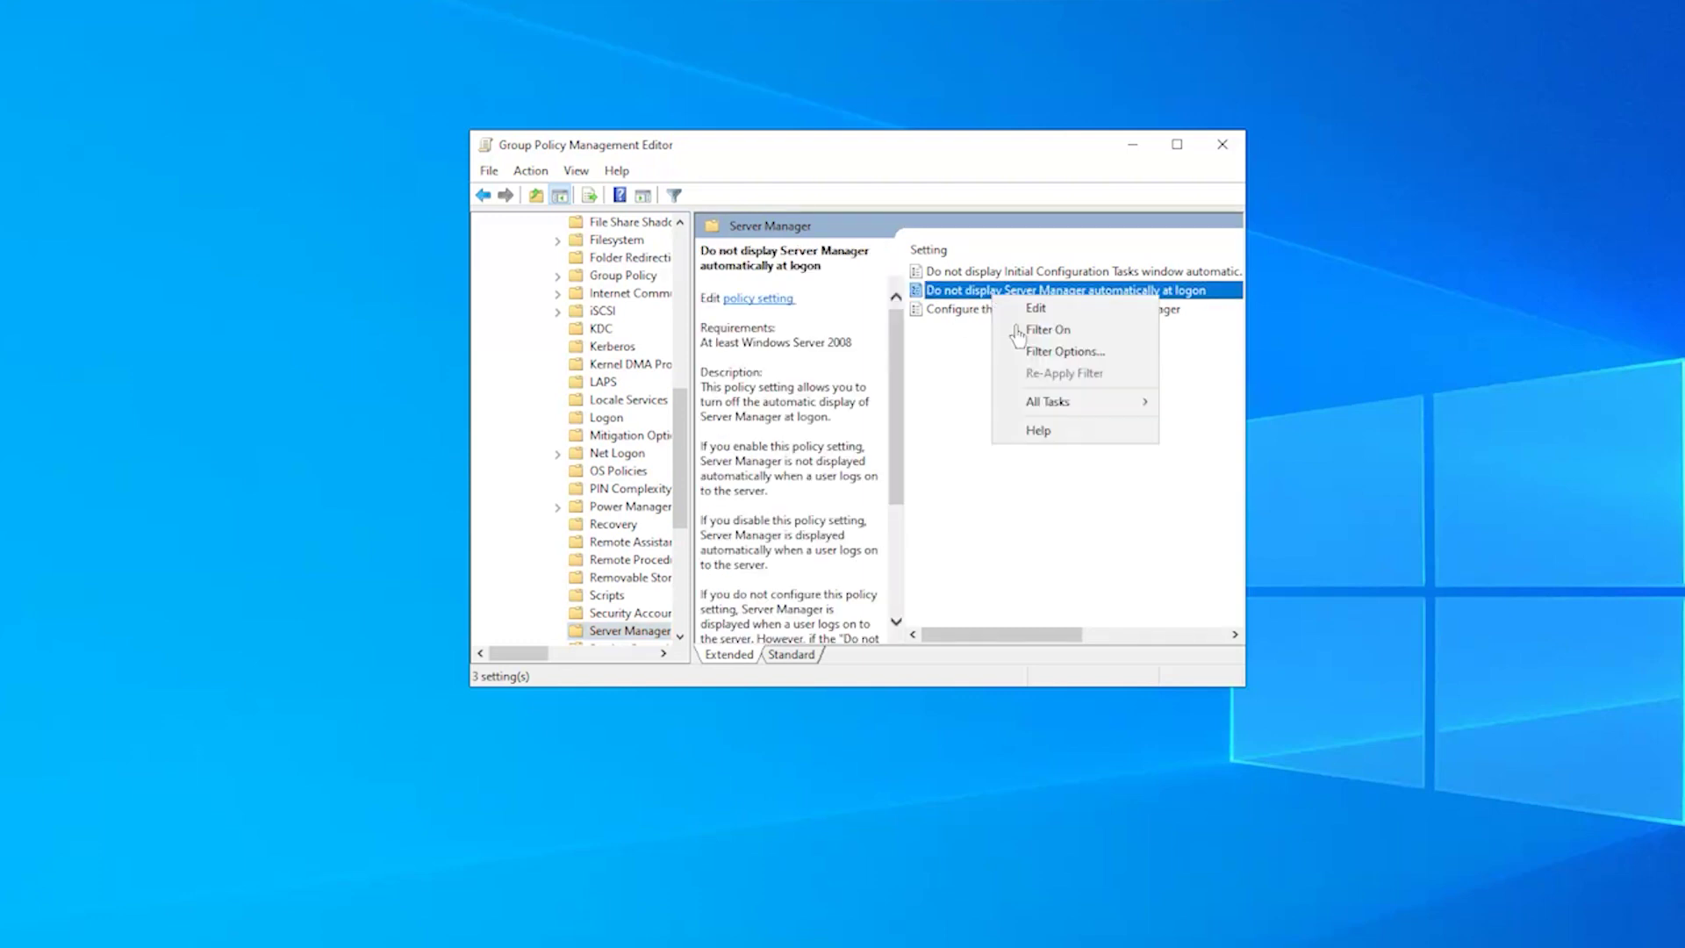
{"action": "left_click", "coordinate": [1061, 309]}
{"action": "left_click_drag", "start_coordinate": [323, 226], "coordinate": [947, 102]}
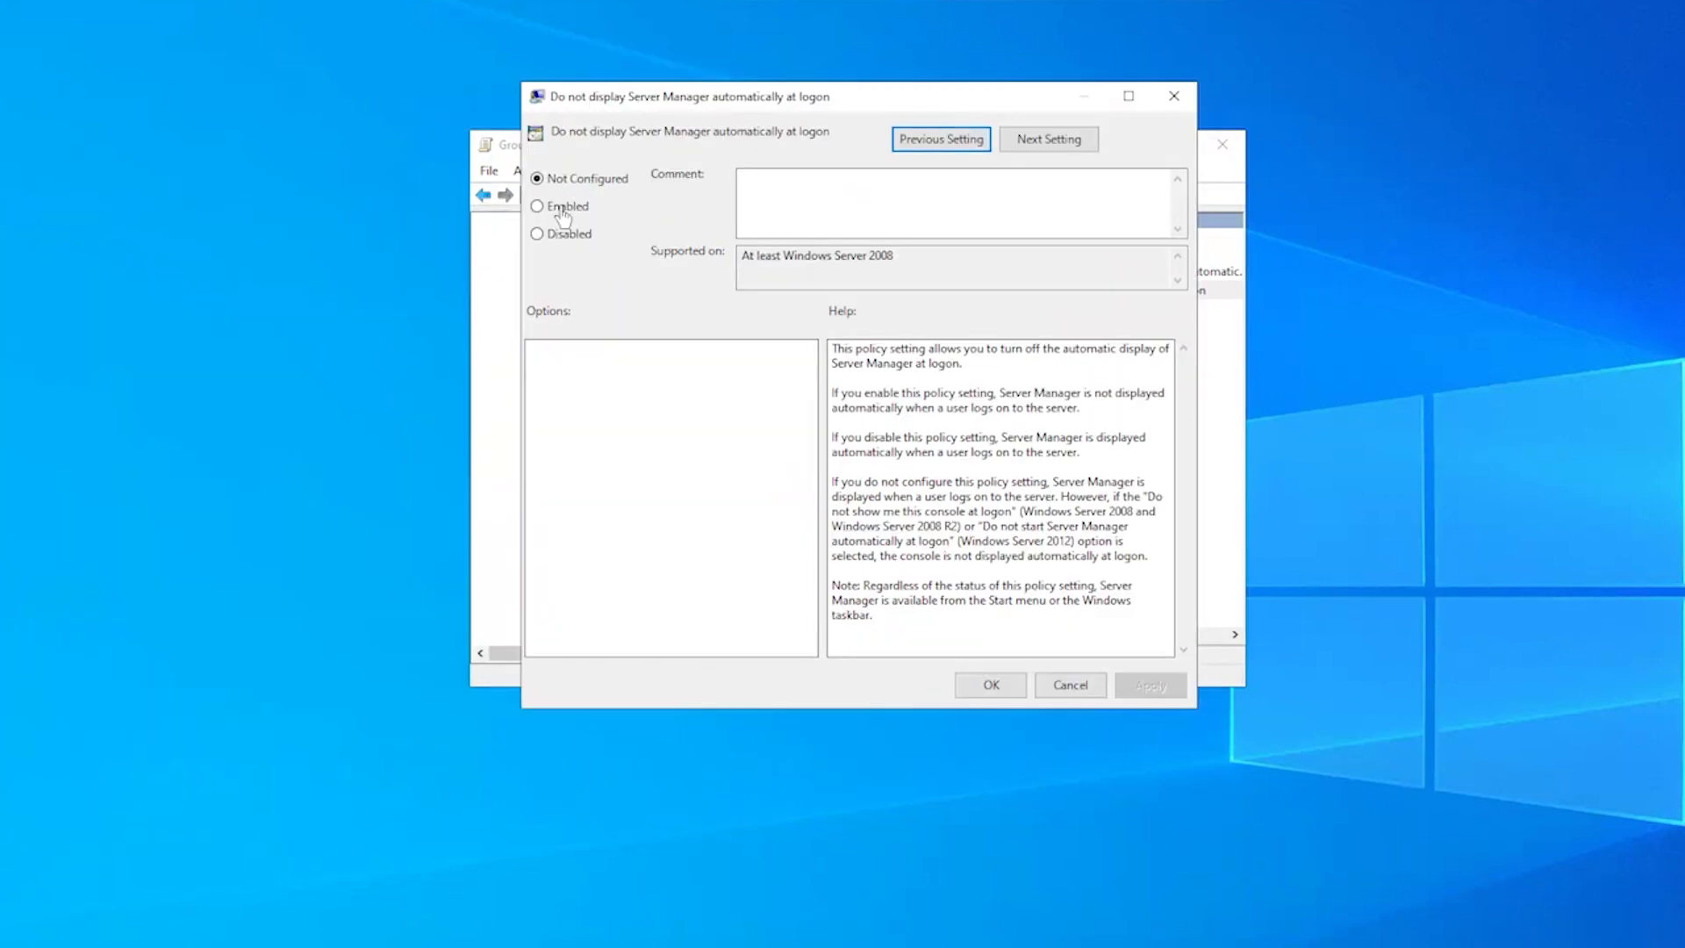
{"action": "left_click", "coordinate": [563, 215]}
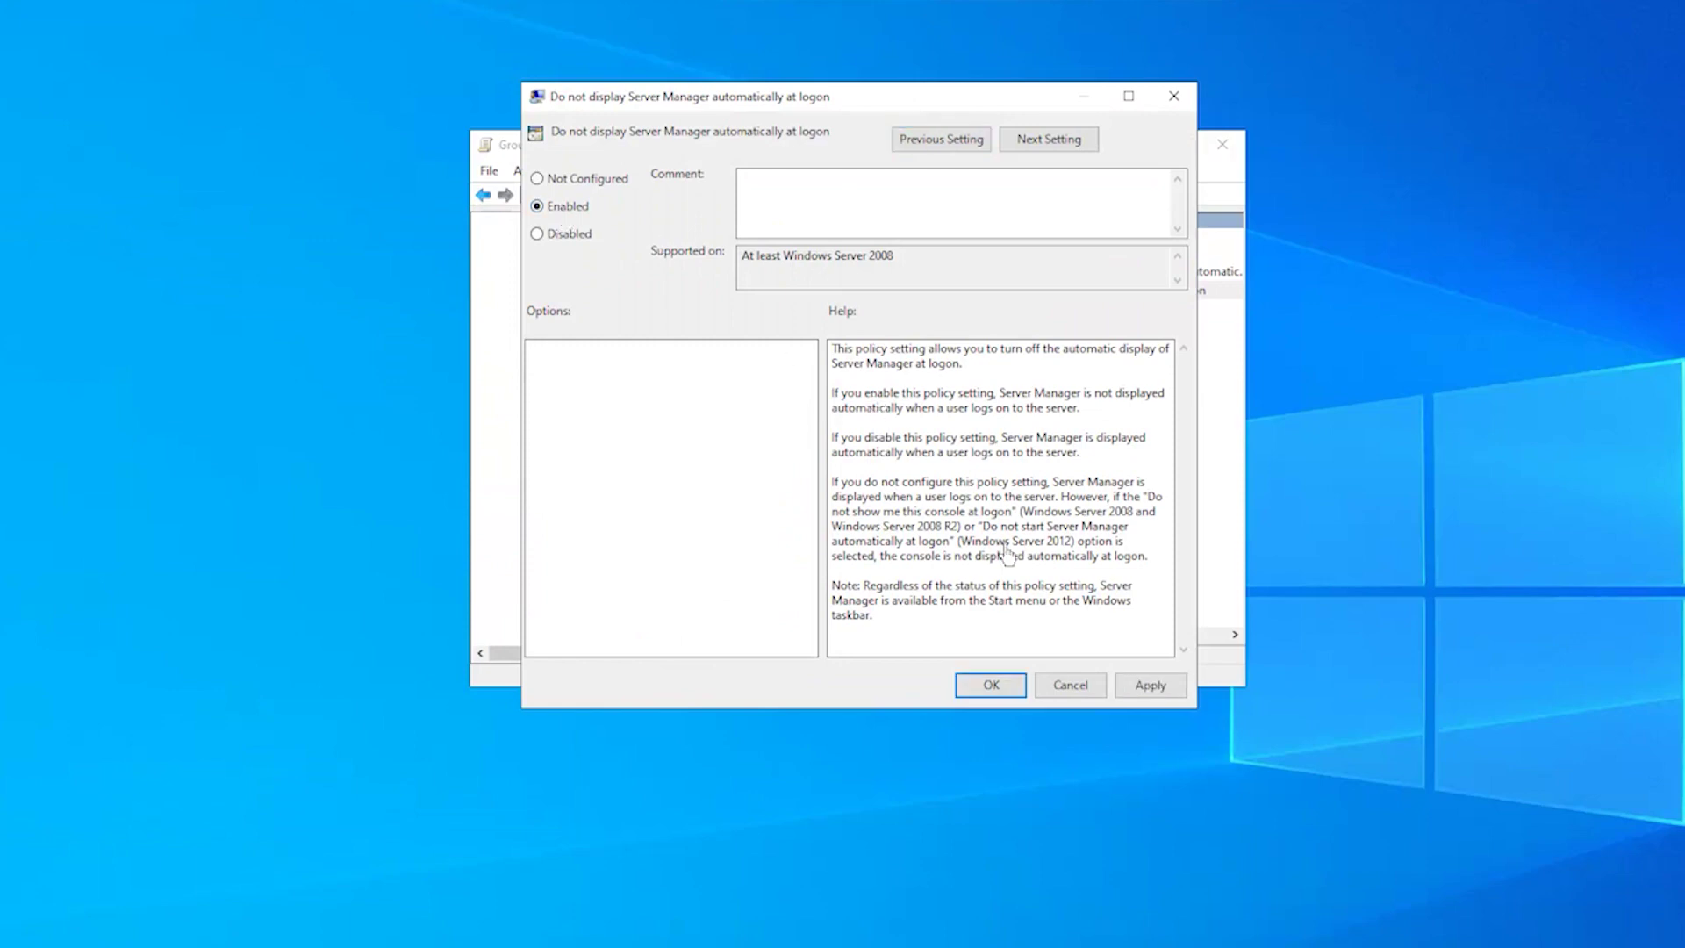
{"action": "left_click", "coordinate": [991, 685]}
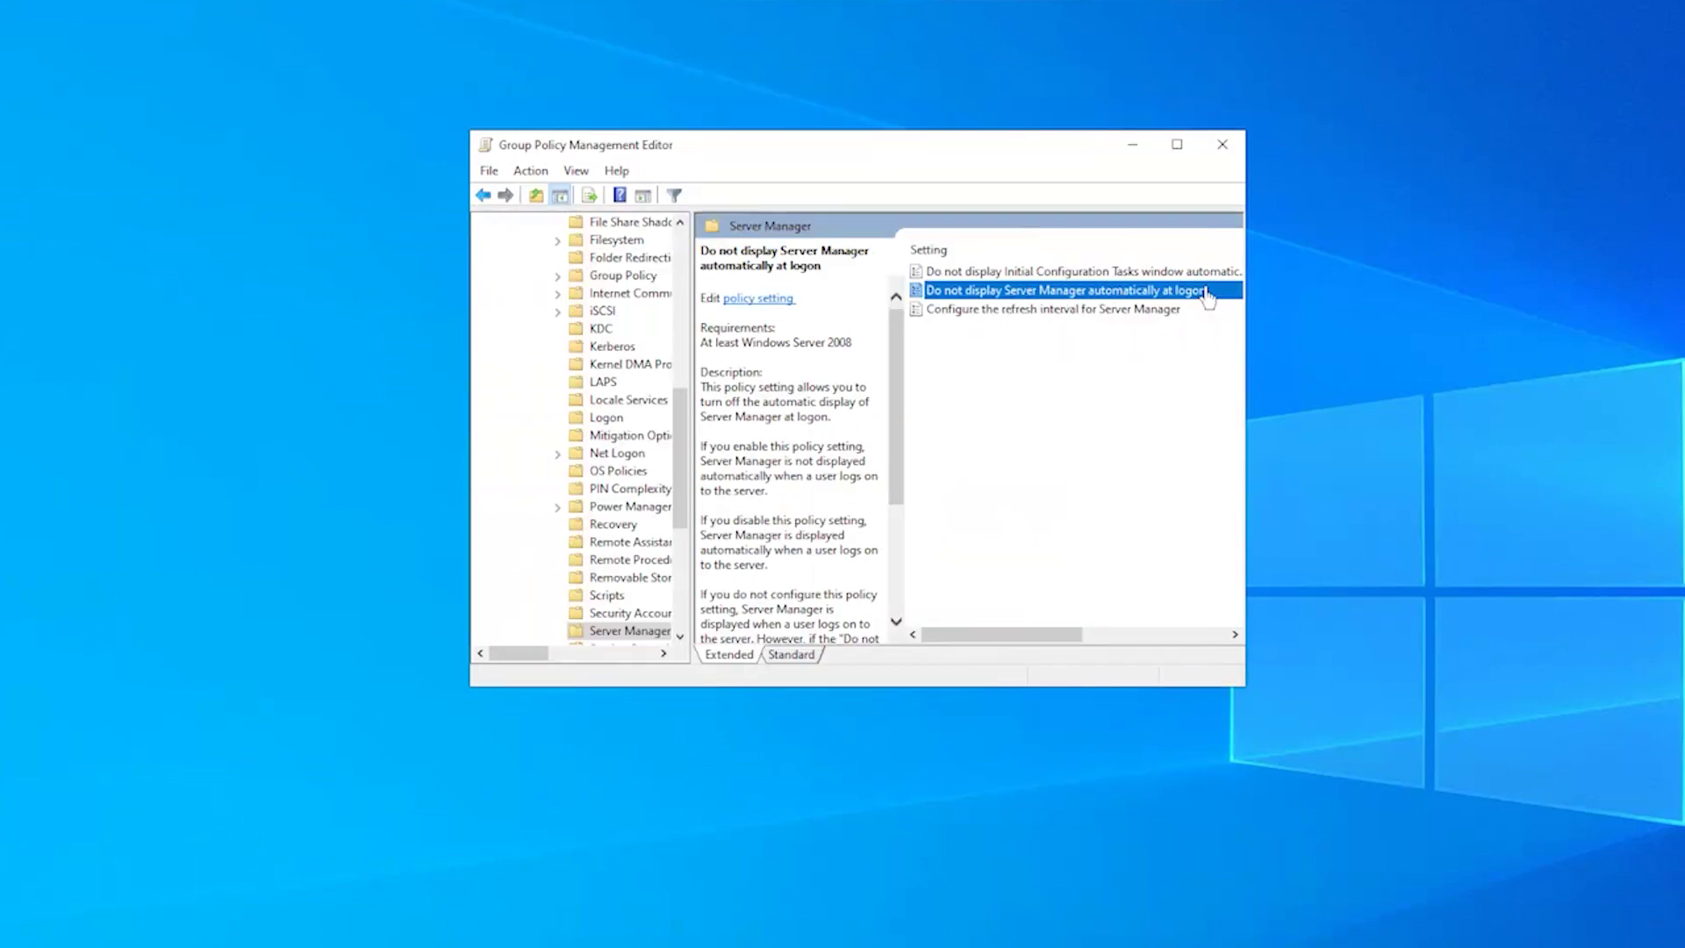
{"action": "left_click_drag", "start_coordinate": [1257, 292], "coordinate": [1539, 315]}
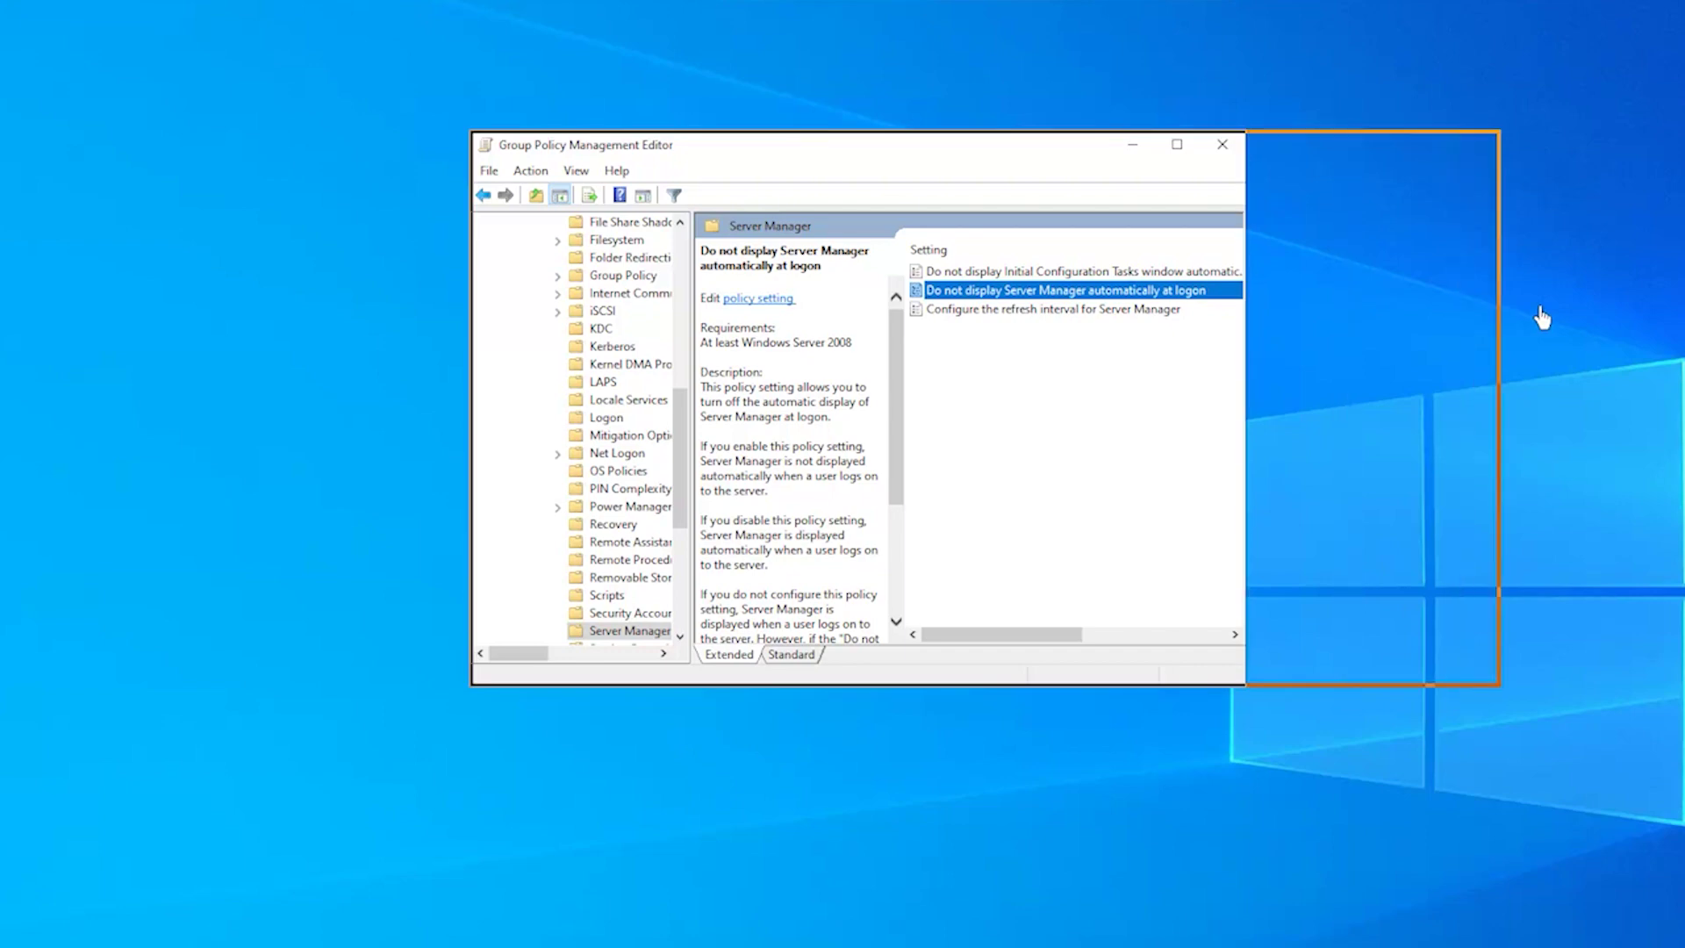